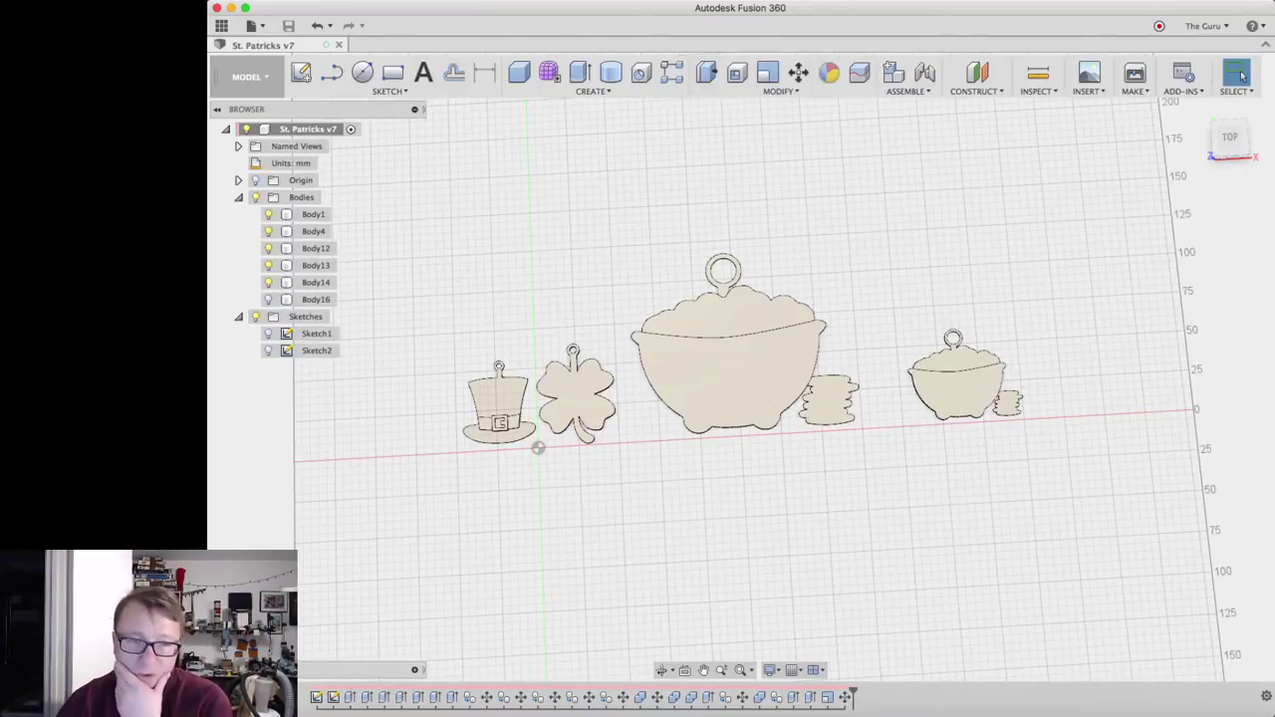
# Switch to Inkscape's st_patricks_hat.svg drawing and shift its window slightly right
pyautogui.click(821, 418)
pyautogui.scroll(3, 825, 426)
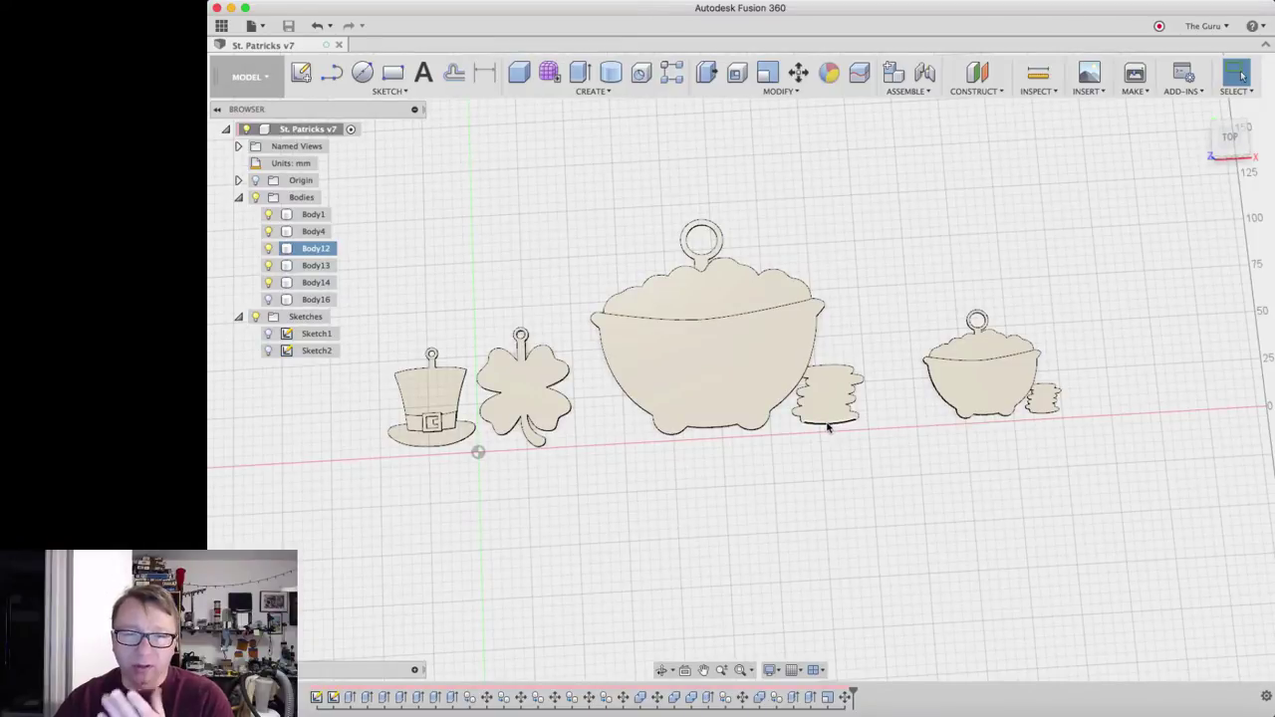
pyautogui.press('super+Tab')
pyautogui.press('Tab')
pyautogui.press('Tab')
pyautogui.hotkey('shift', 'Tab')
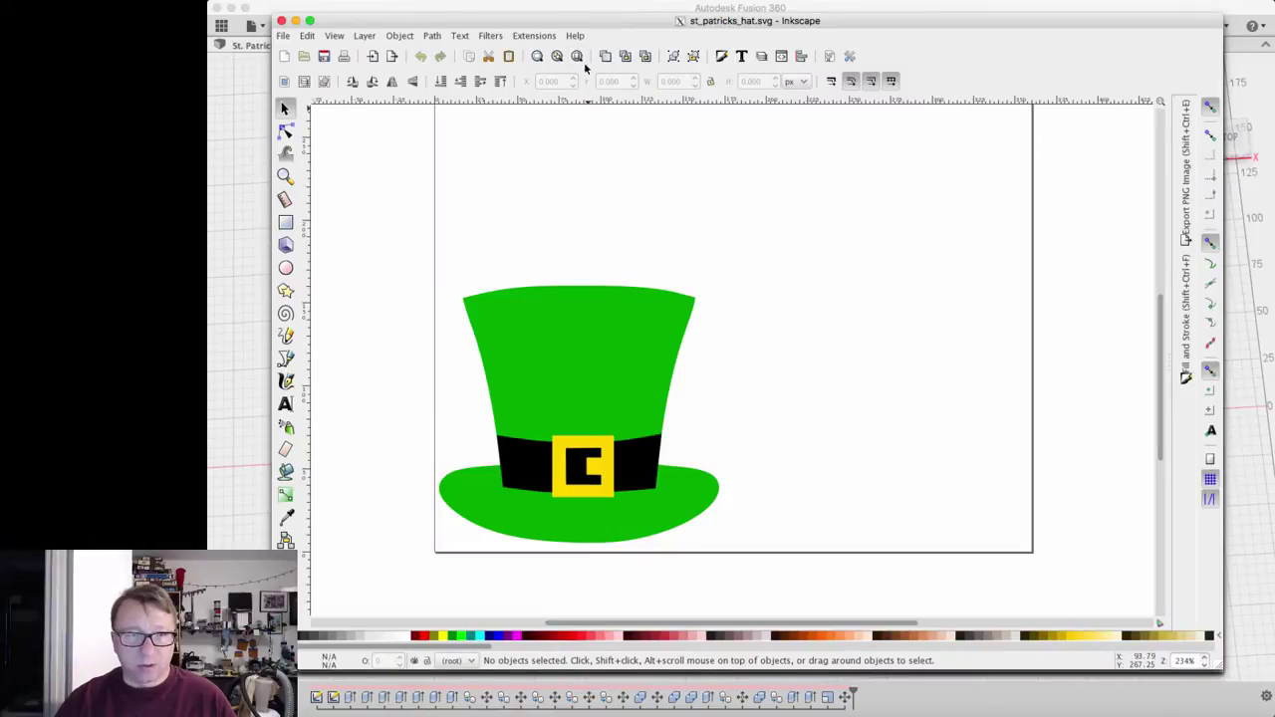
pyautogui.moveTo(570, 21); pyautogui.dragTo(615, 17)
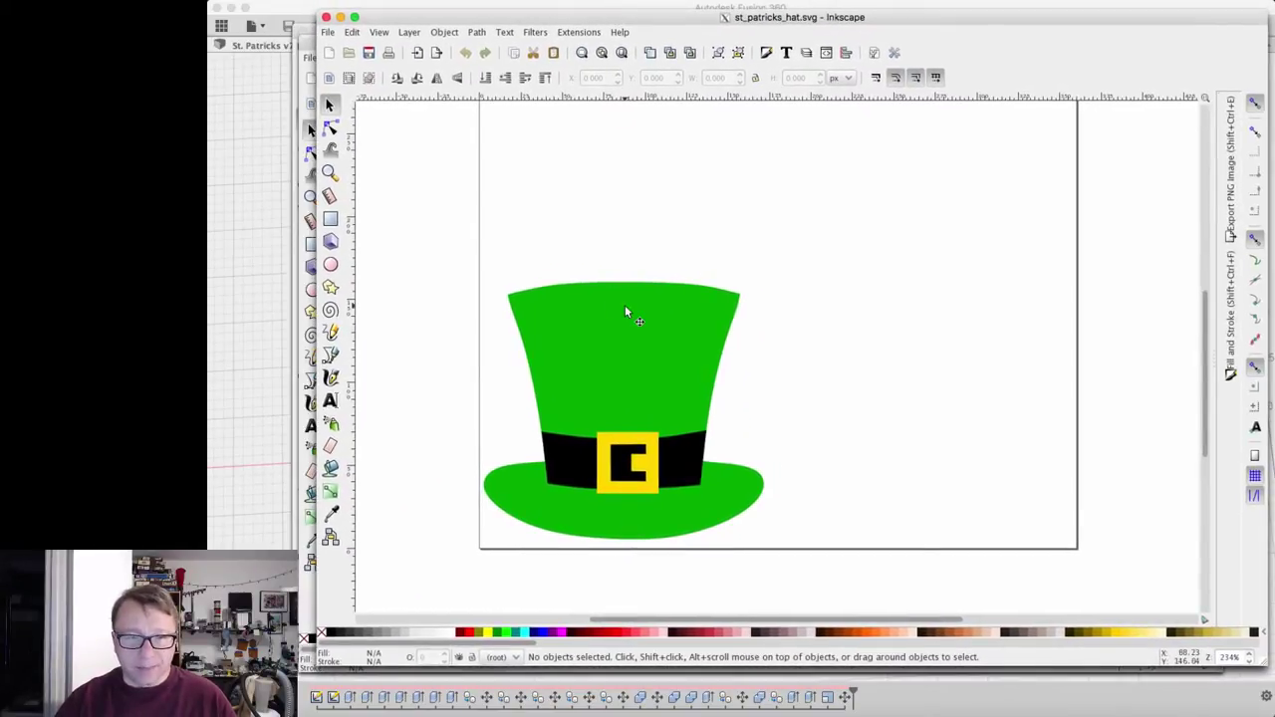
# Compare the hat with the st_patricks_hat.jpg reference picture in Preview, then close it
pyautogui.press('super+Tab')
pyautogui.press('super+Tab')
pyautogui.press('super+Tab')
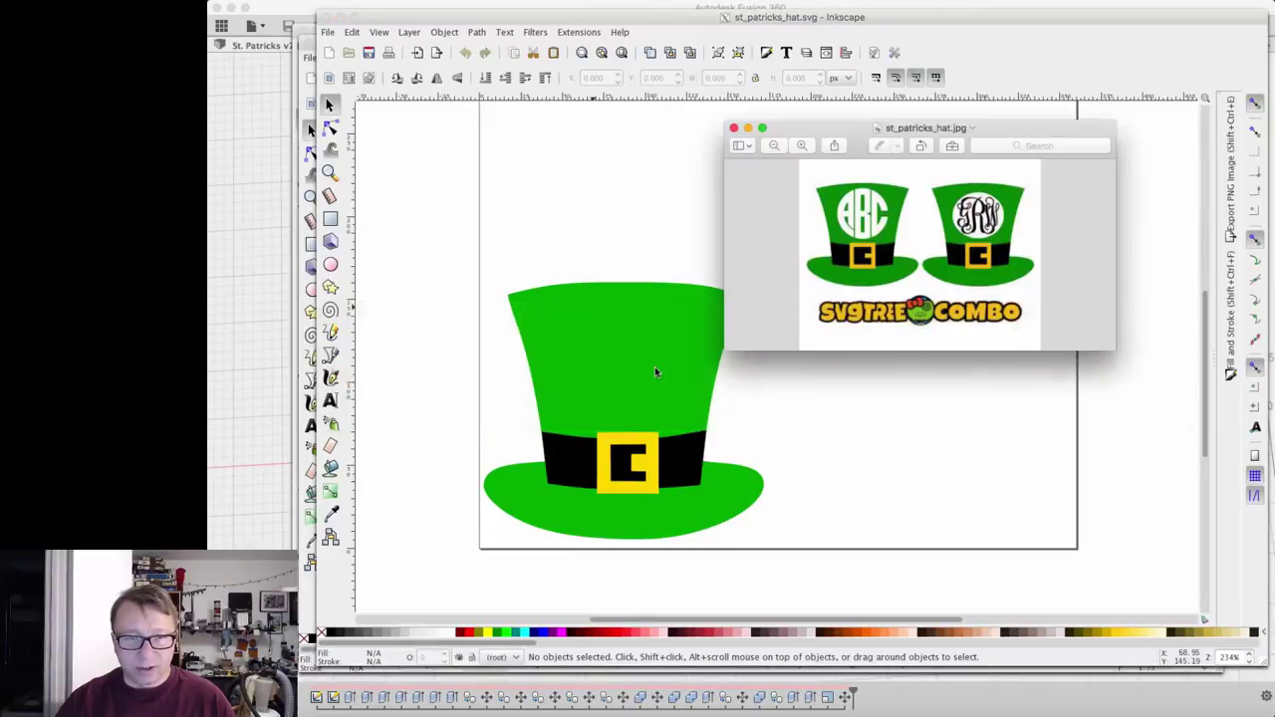
pyautogui.moveTo(872, 133); pyautogui.dragTo(889, 167)
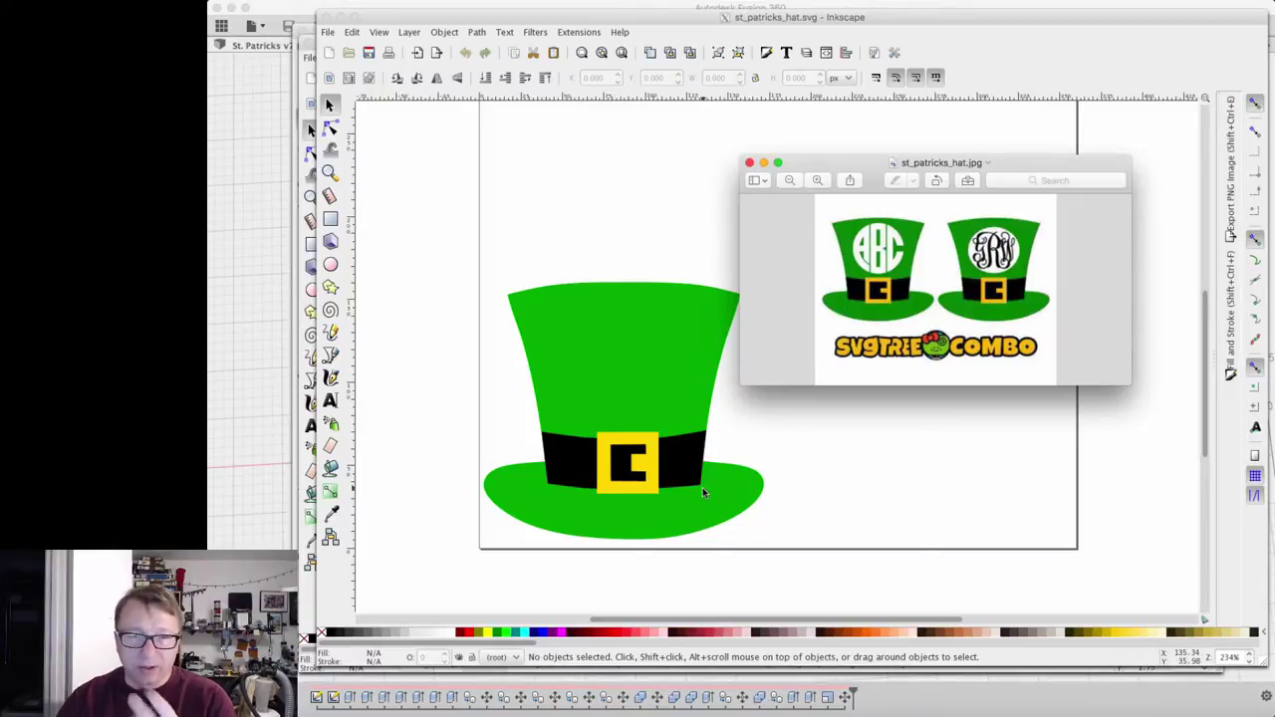
pyautogui.click(750, 162)
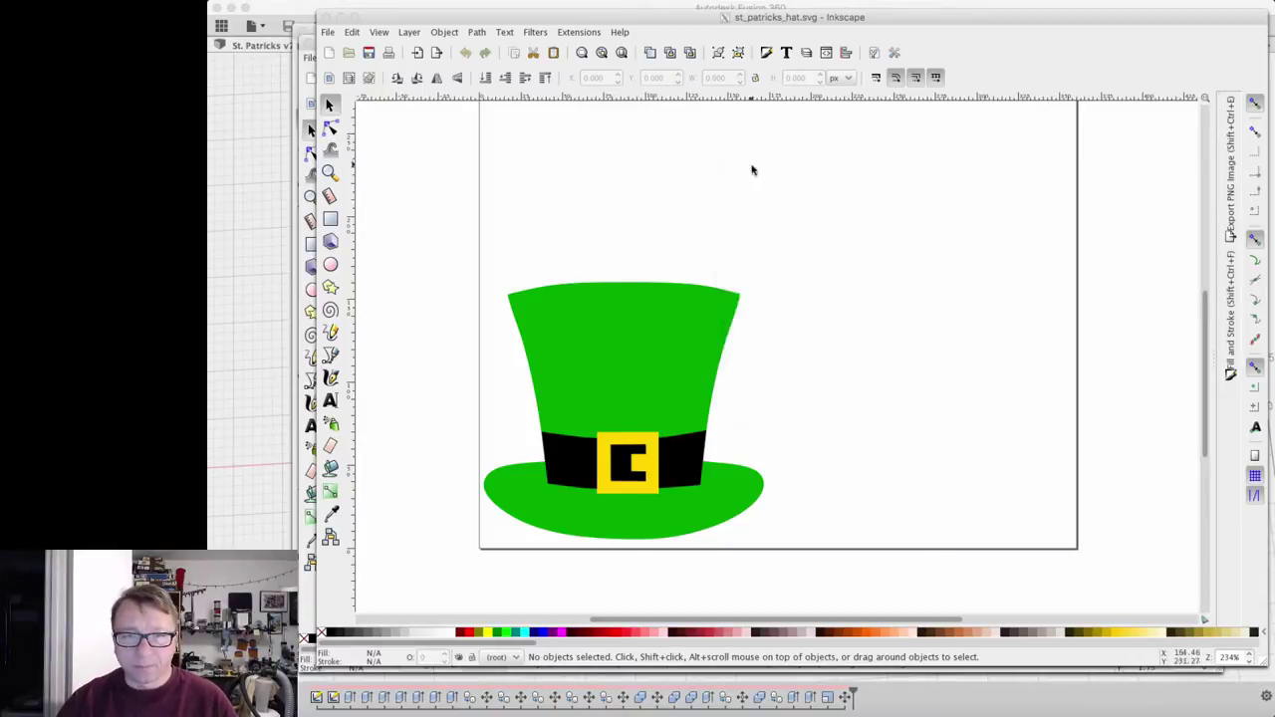
# Close the top hat and shamrock drawings, leaving the pot-of-gold drawing in Inkscape
pyautogui.click(325, 17)
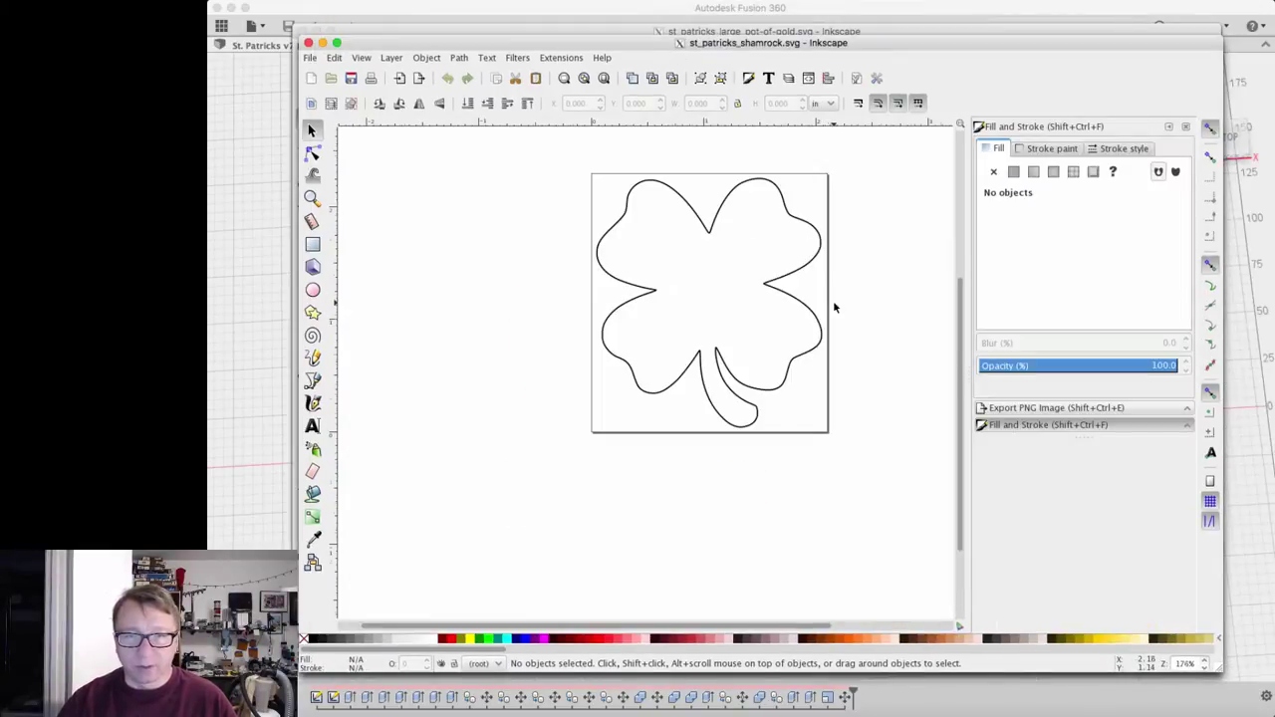
pyautogui.keyDown('ctrl'); pyautogui.scroll(-1, 743, 330); pyautogui.keyUp('ctrl')
pyautogui.keyDown('ctrl'); pyautogui.scroll(3, 710, 338); pyautogui.keyUp('ctrl')
pyautogui.keyDown('ctrl'); pyautogui.scroll(-2, 710, 337); pyautogui.keyUp('ctrl')
pyautogui.keyDown('ctrl'); pyautogui.scroll(1, 724, 345); pyautogui.keyUp('ctrl')
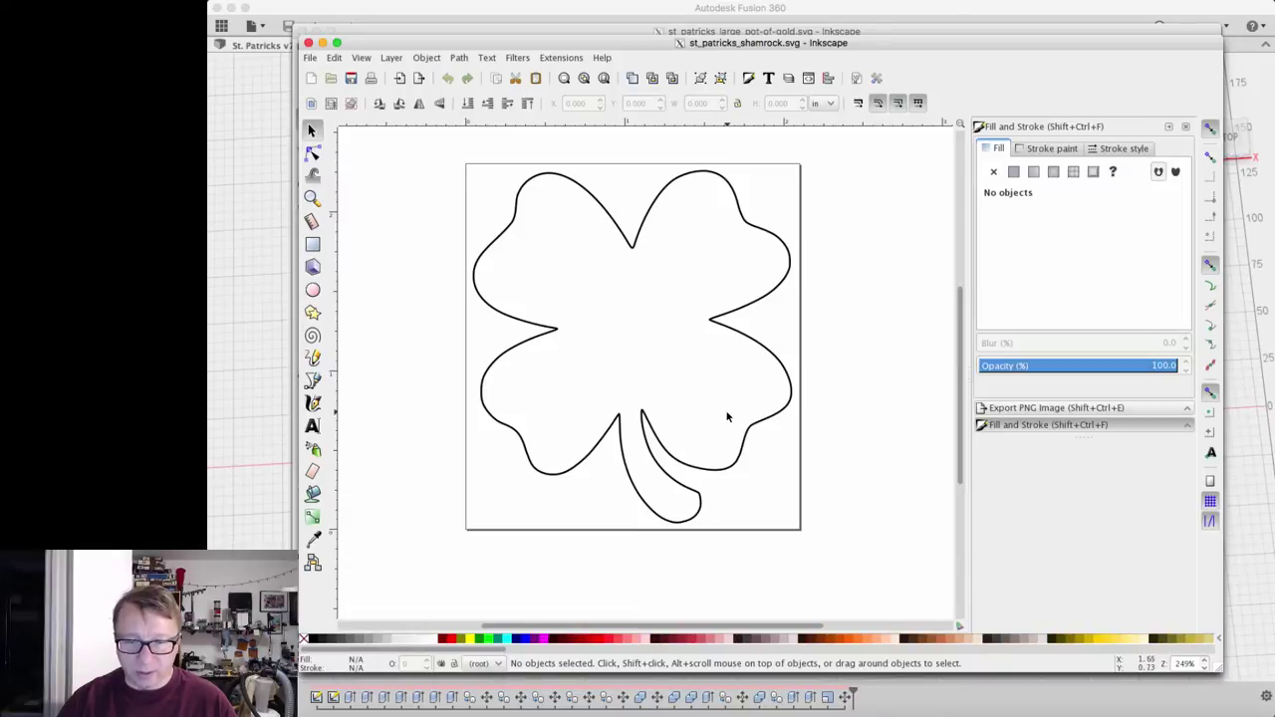
pyautogui.click(308, 44)
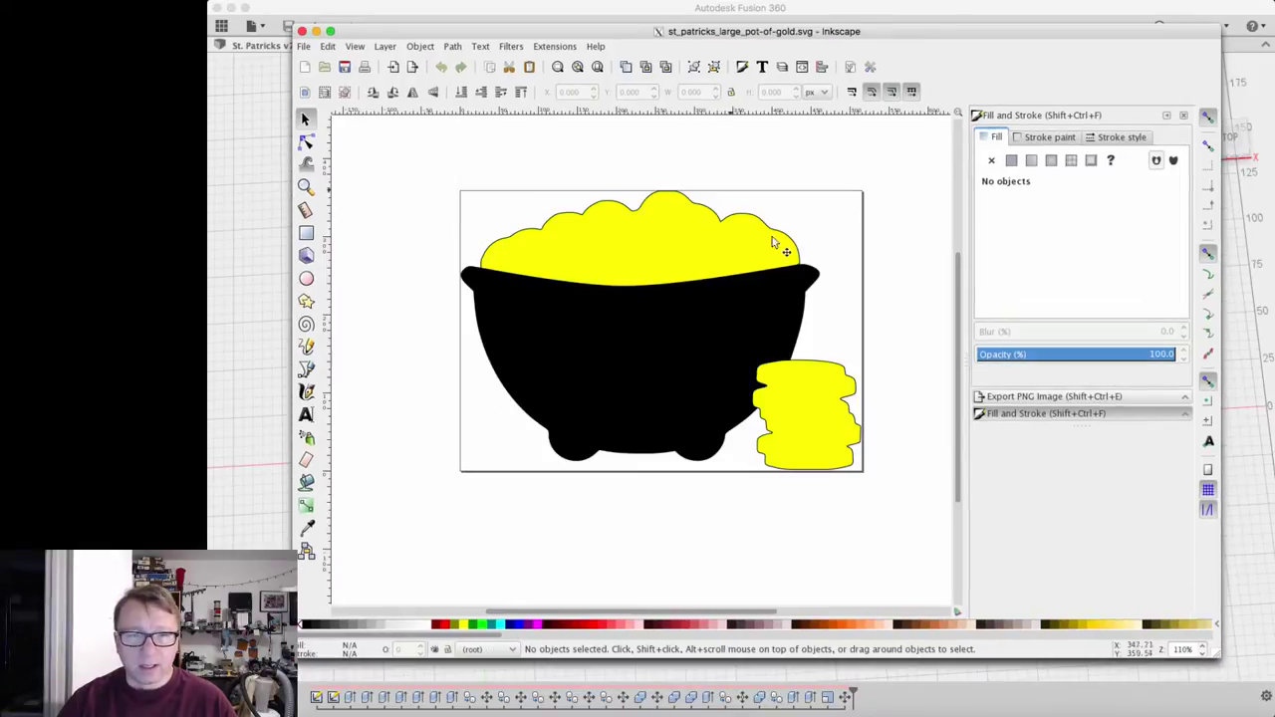
pyautogui.keyDown('ctrl'); pyautogui.scroll(-1, 811, 341); pyautogui.keyUp('ctrl')
pyautogui.keyDown('ctrl'); pyautogui.scroll(1, 808, 337); pyautogui.keyUp('ctrl')
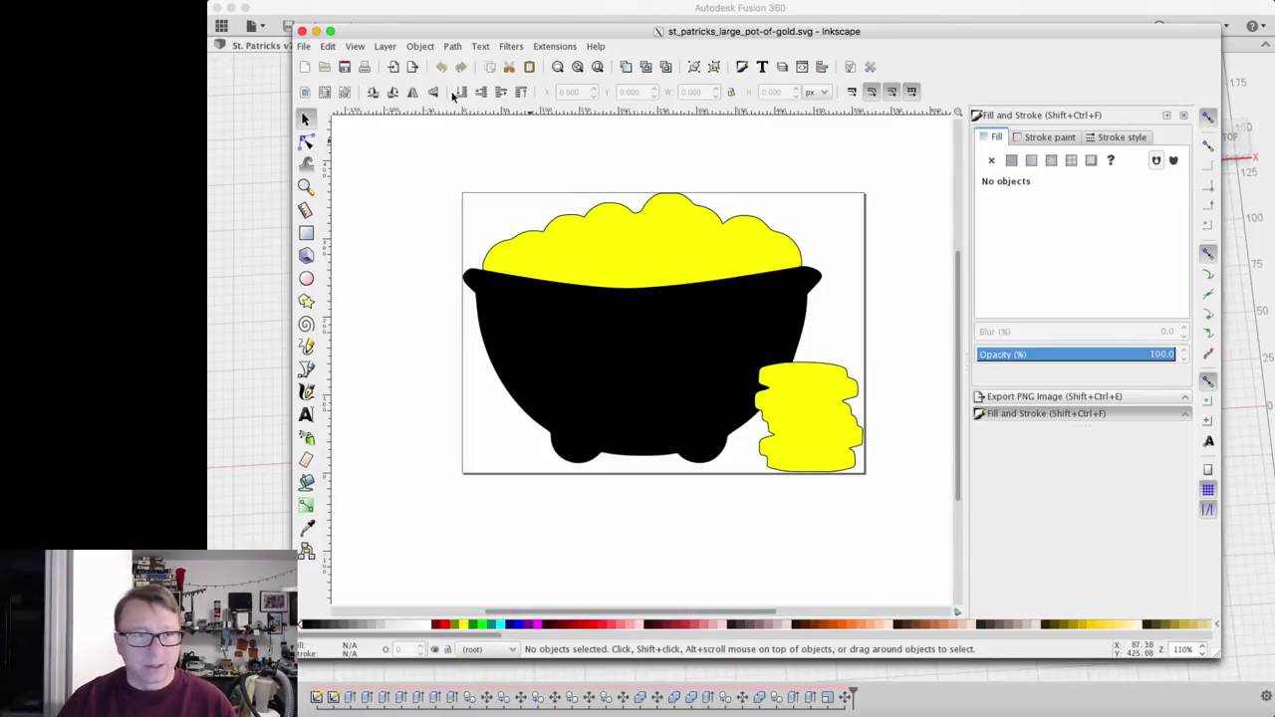
# Close the pot-of-gold drawing and hide the shamrock Body4 and all ornament bodies in Fusion 360
pyautogui.click(302, 31)
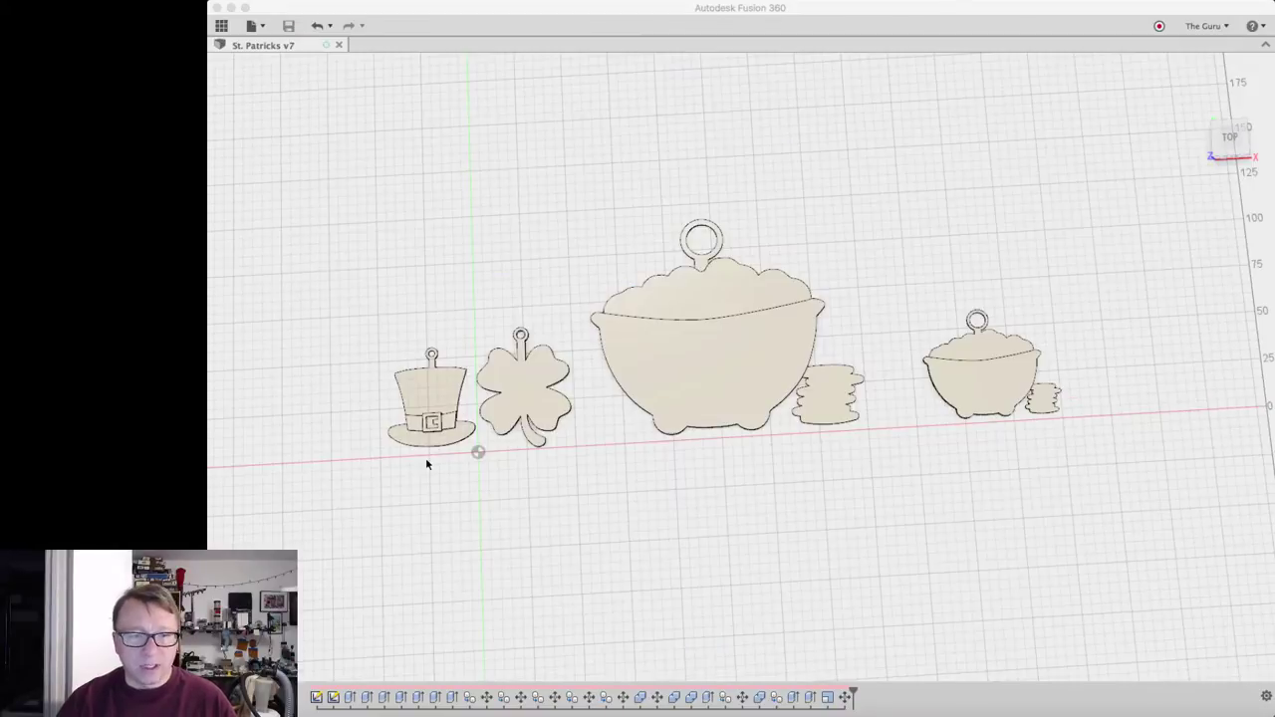
pyautogui.click(268, 231)
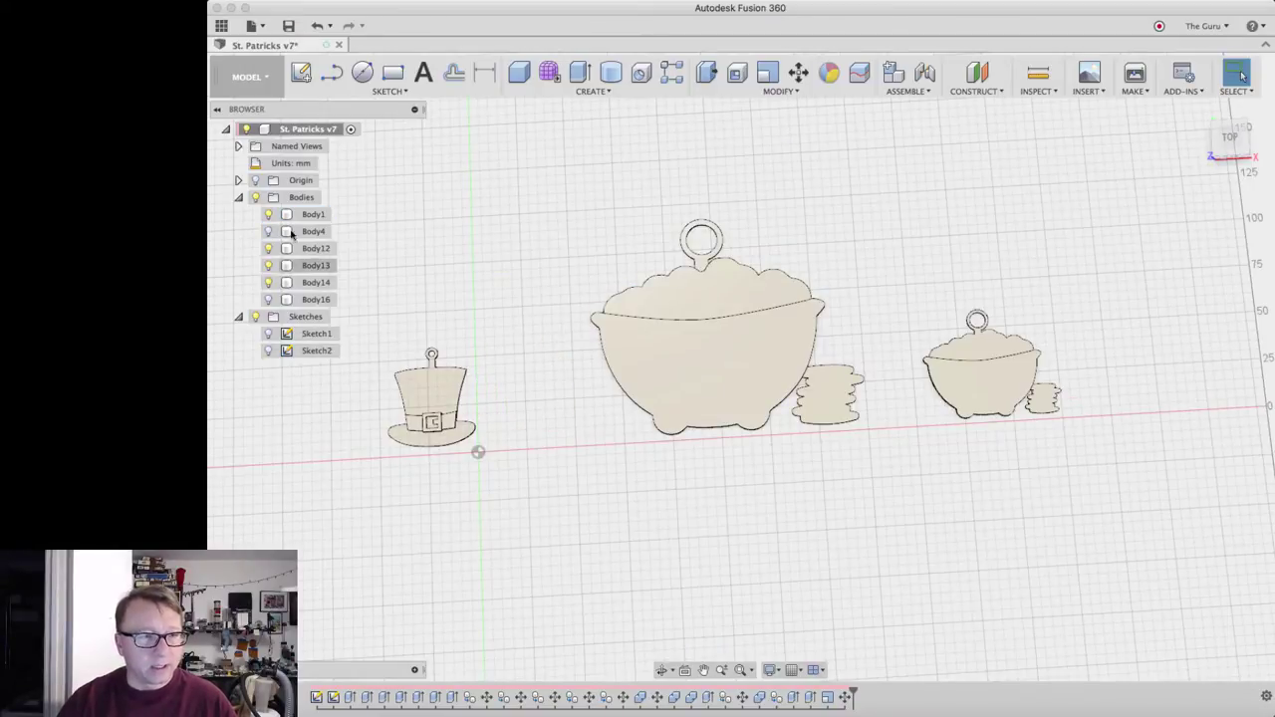
pyautogui.click(255, 197)
# Show the Sketch1 and Sketch2 outlines and return the view to flat top-down
pyautogui.click(268, 334)
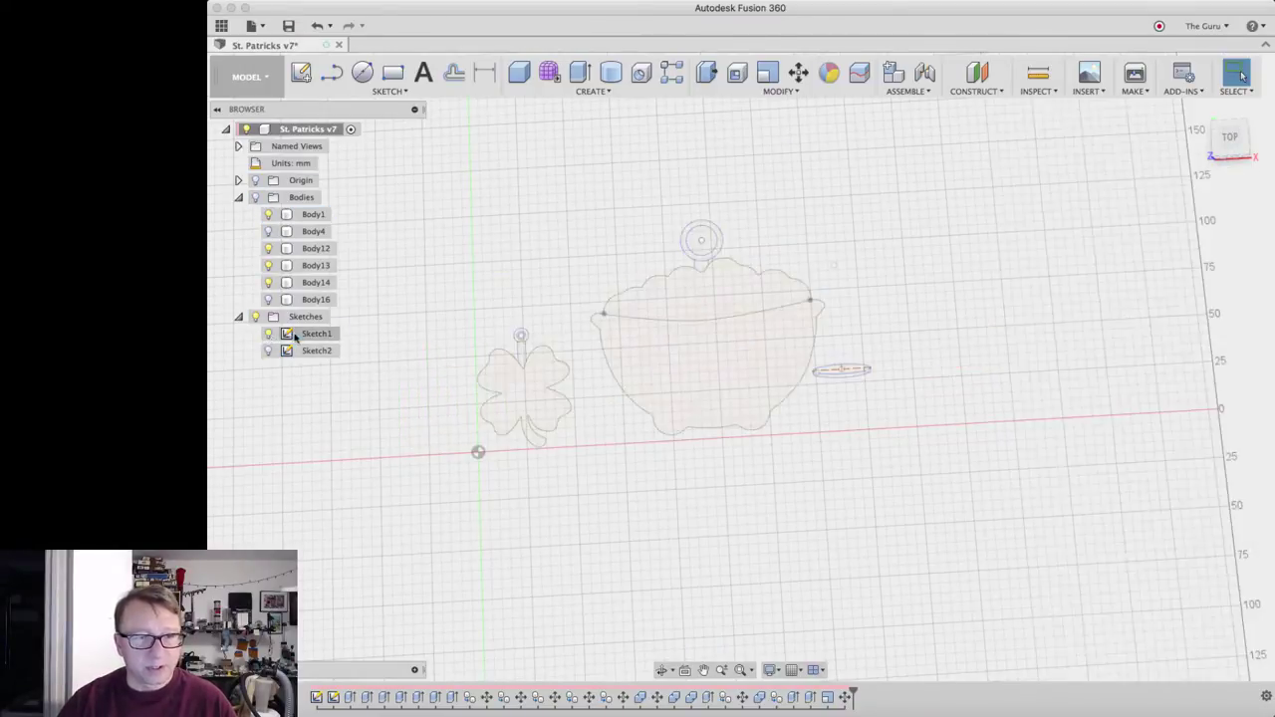
pyautogui.scroll(3, 890, 329)
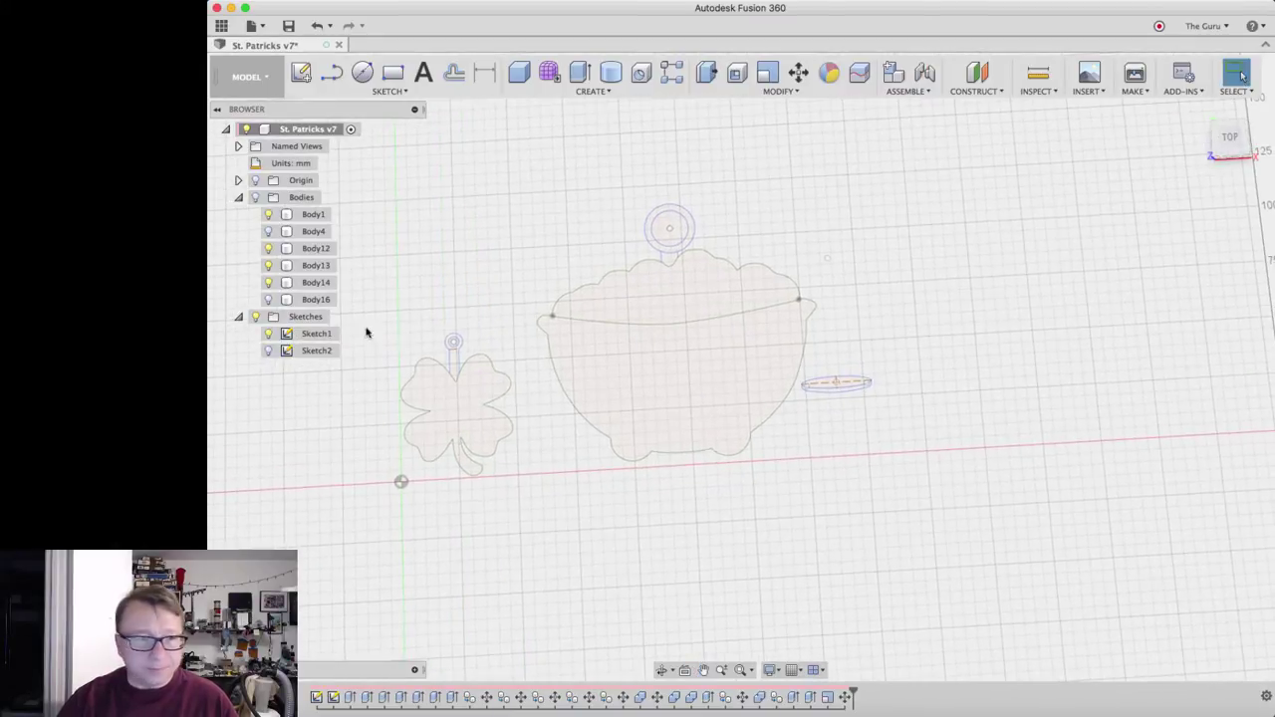
pyautogui.click(268, 351)
pyautogui.moveTo(883, 455); pyautogui.dragTo(997, 475, button='middle')
pyautogui.keyDown('shift'); pyautogui.moveTo(911, 504); pyautogui.dragTo(911, 498, button='middle'); pyautogui.keyUp('shift')
pyautogui.press('Escape')
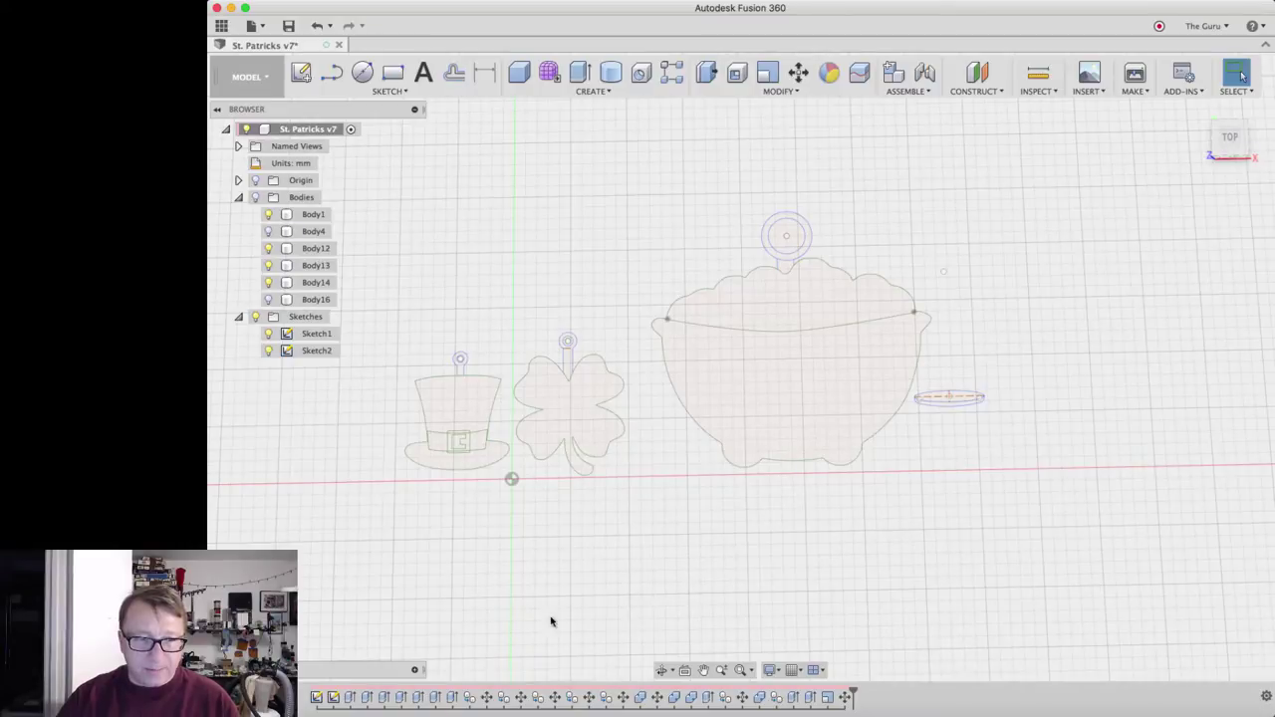
# Hide the sketches, turn Bodies and the shamrock Body4 back on, then check the large pot
pyautogui.click(269, 232)
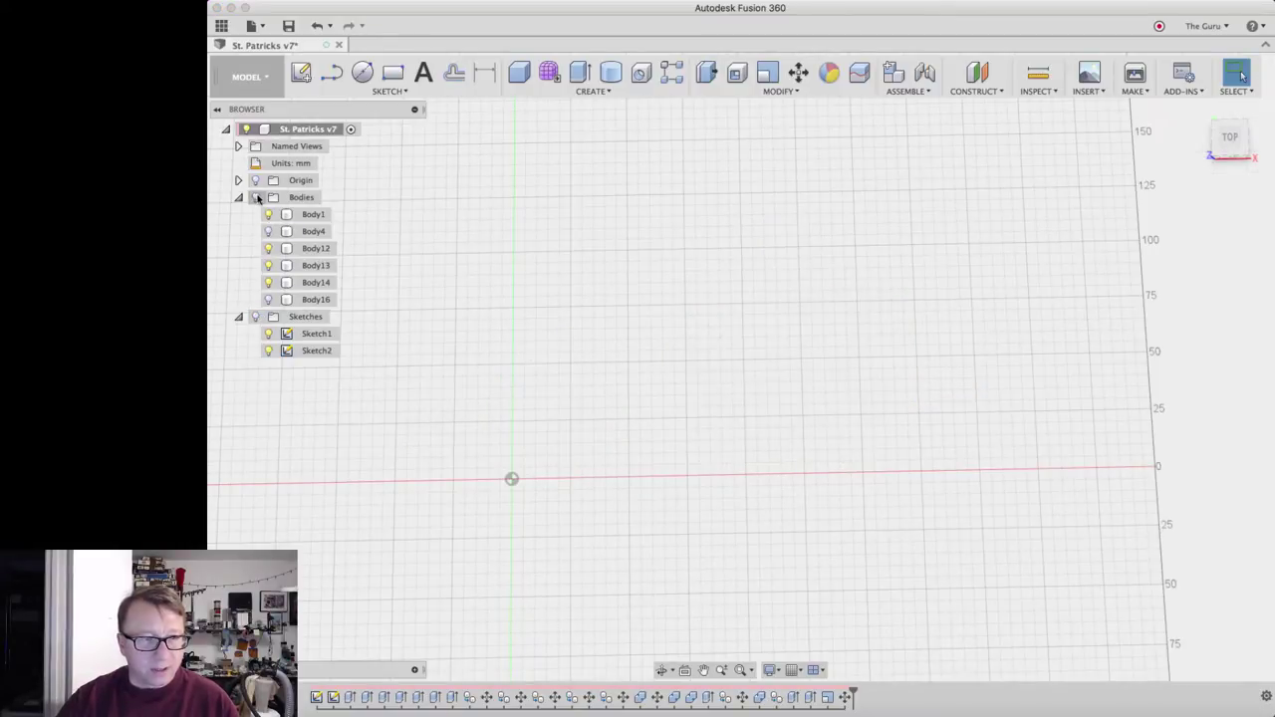
pyautogui.click(256, 197)
pyautogui.click(269, 231)
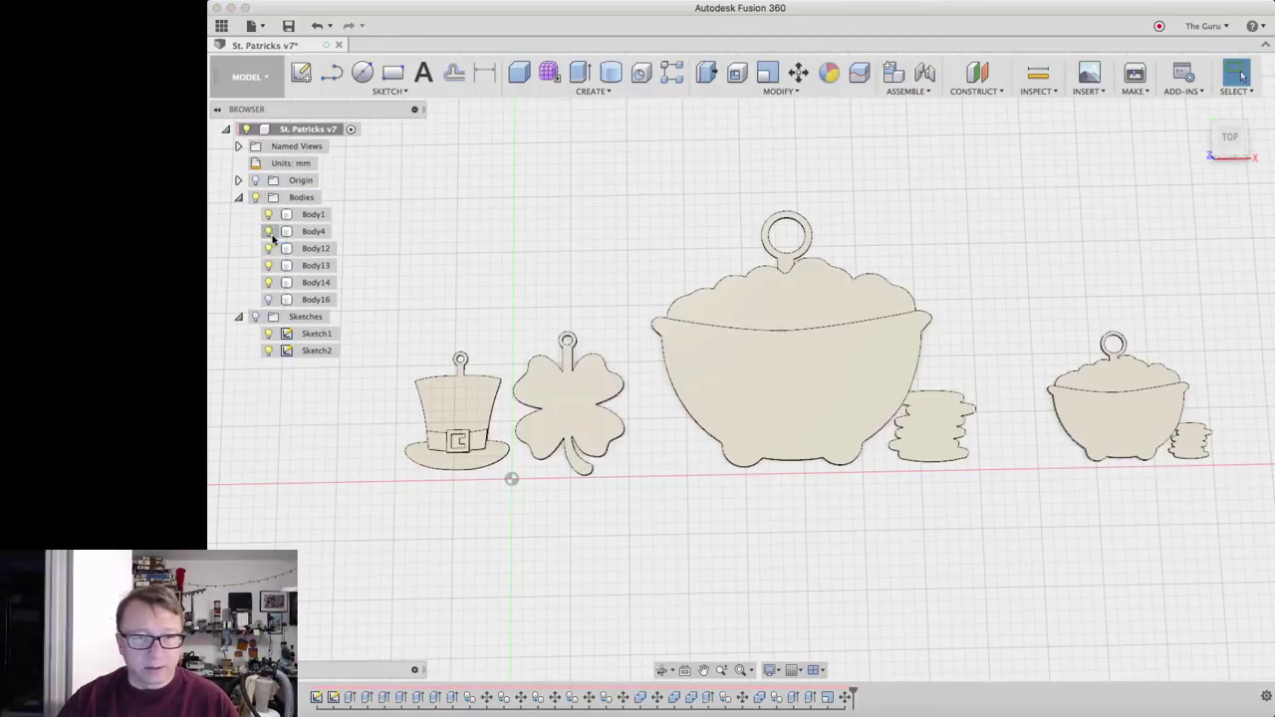
pyautogui.moveTo(1079, 495); pyautogui.dragTo(1062, 493, button='middle')
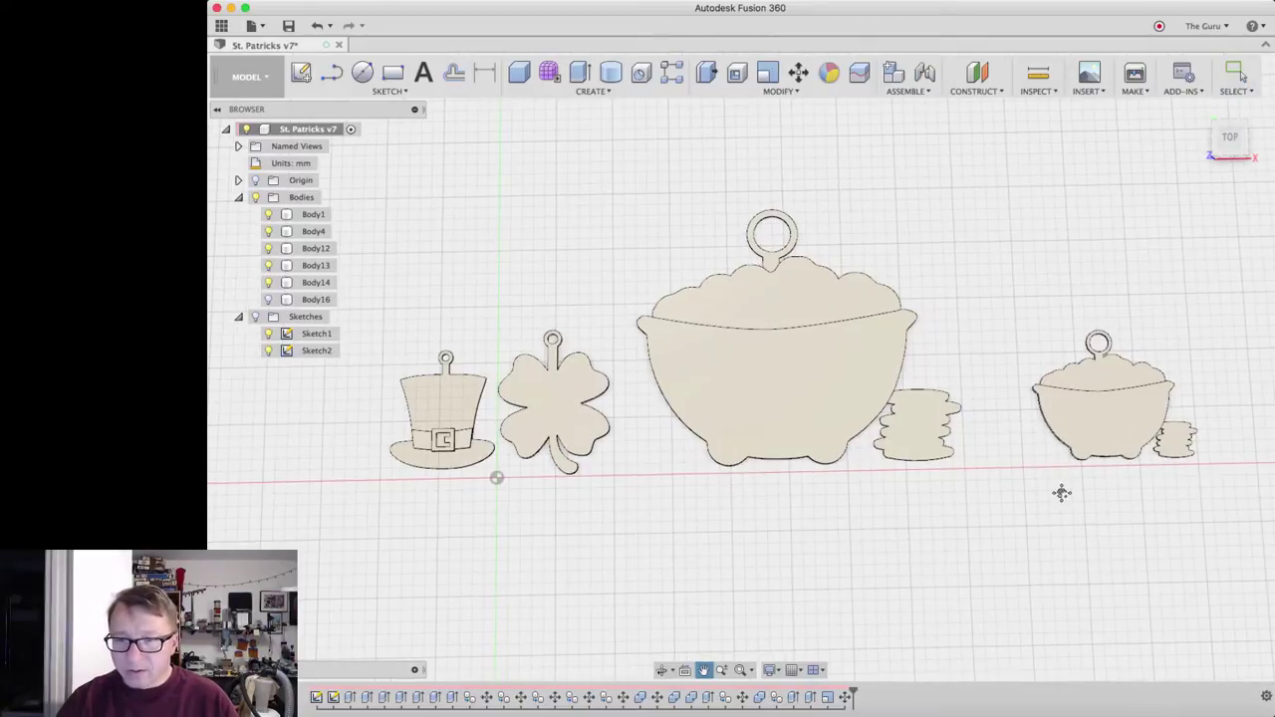
pyautogui.press('Escape')
pyautogui.click(876, 387)
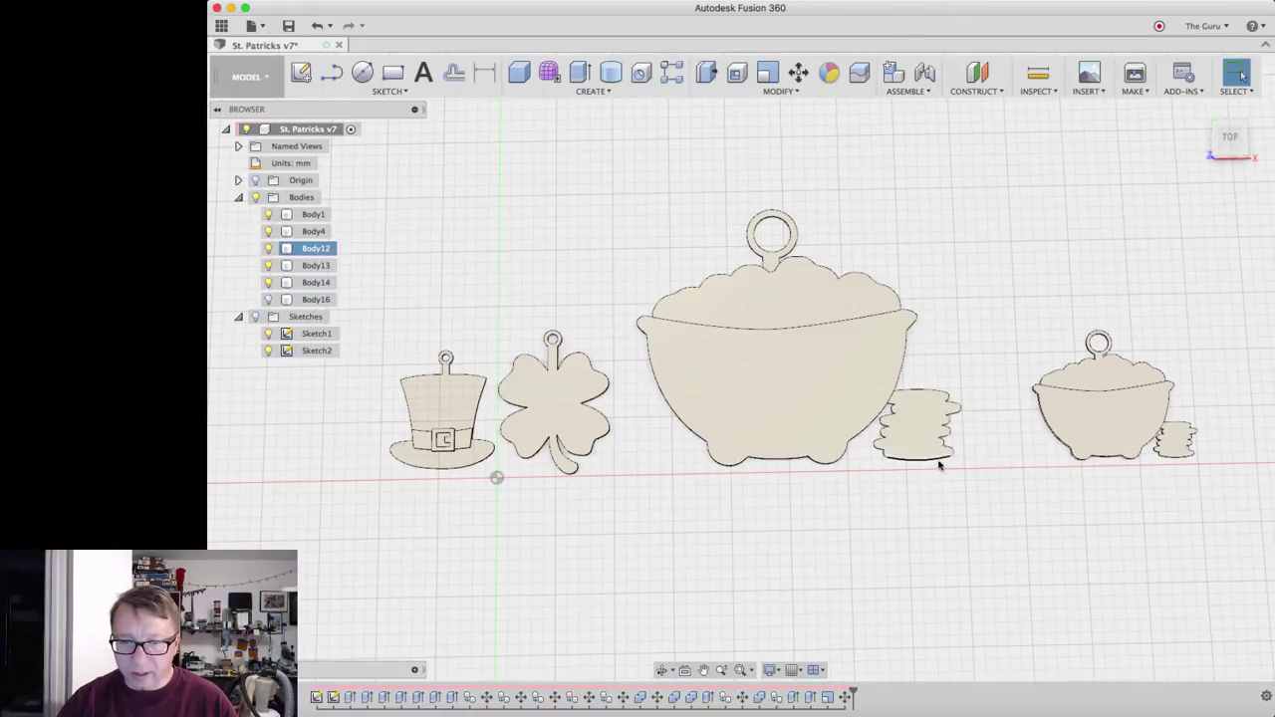
pyautogui.click(1120, 480)
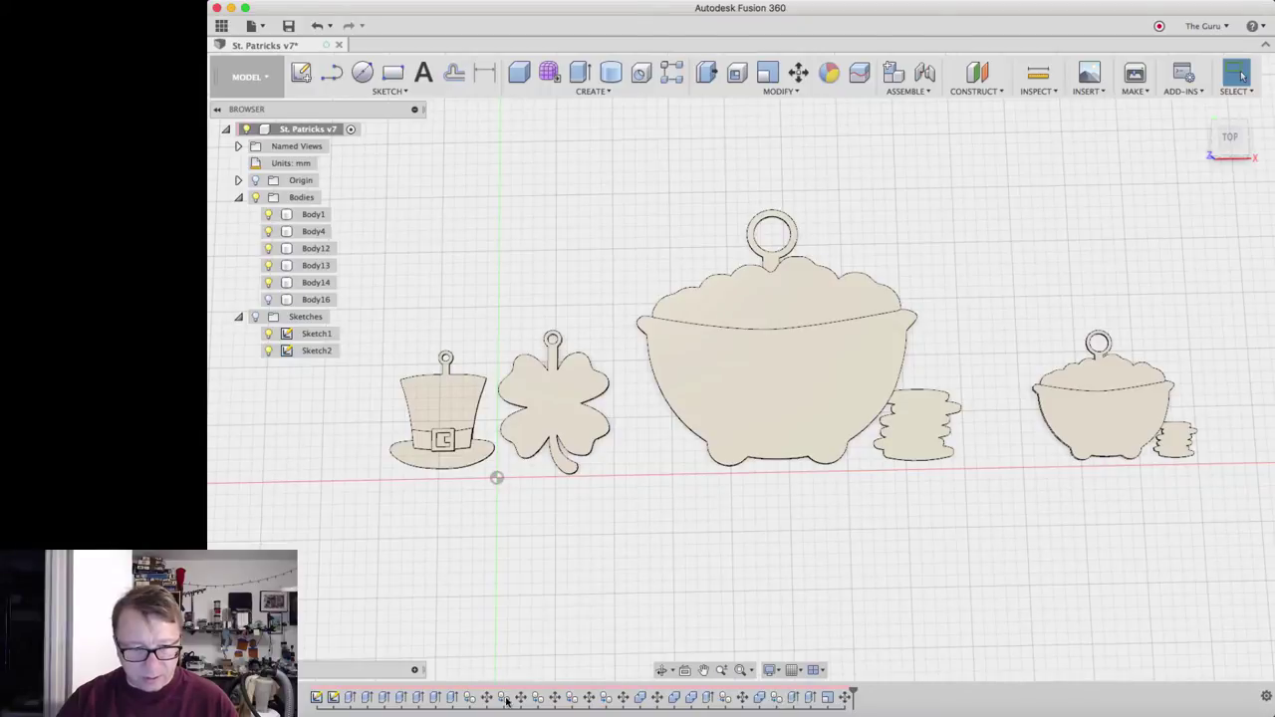
pyautogui.moveTo(849, 695); pyautogui.dragTo(511, 694)
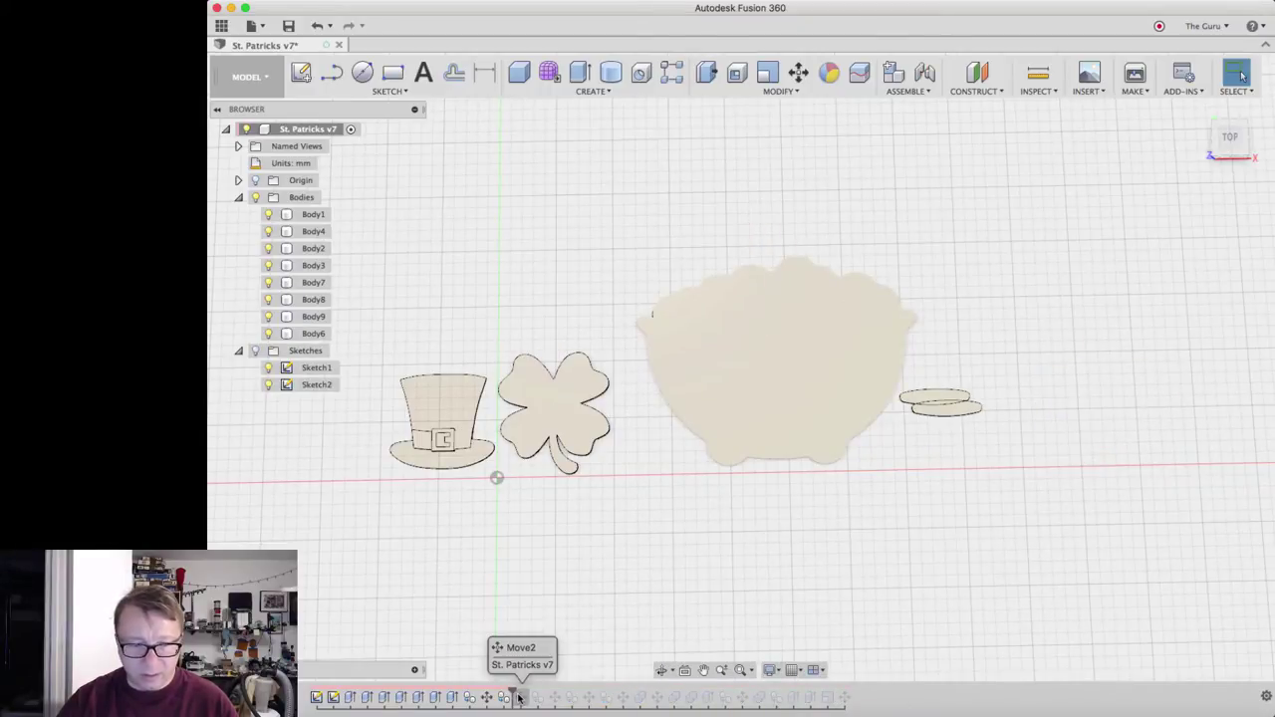
pyautogui.moveTo(496, 690); pyautogui.dragTo(487, 698)
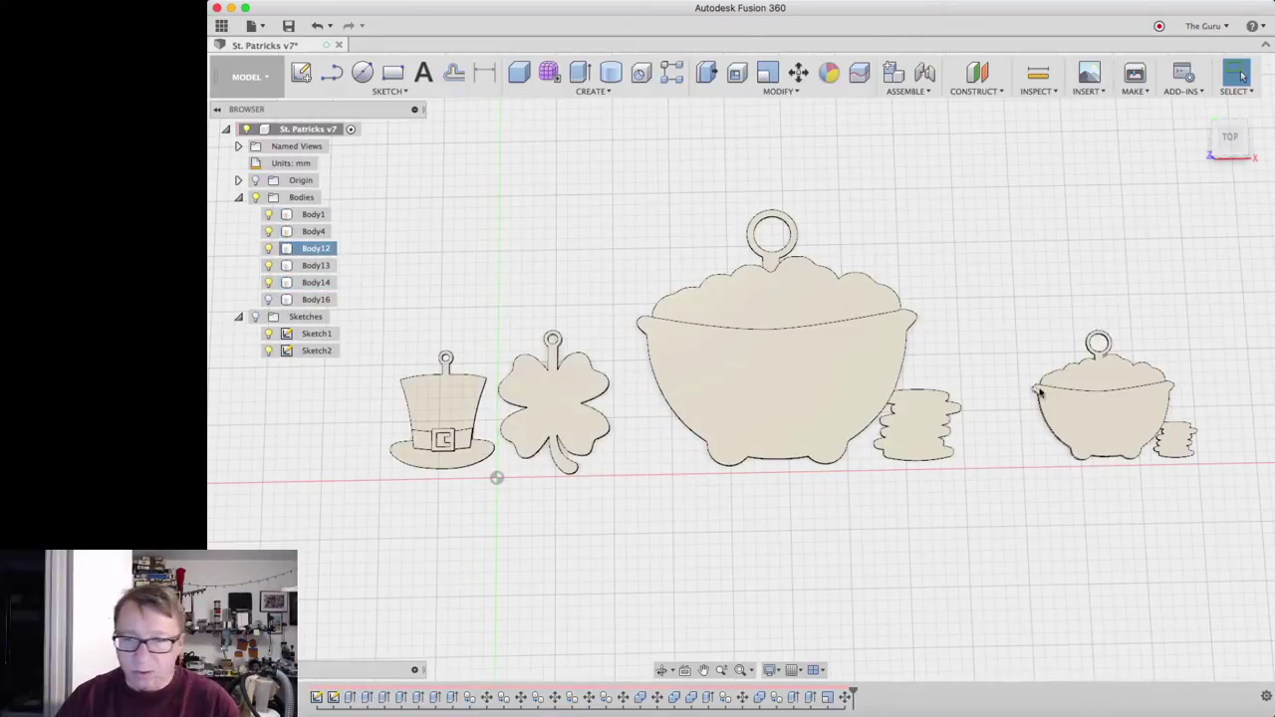
# Orbit to a tilted 3D view, pan to the hat and shamrock, and inspect the top hat body
pyautogui.keyDown('shift'); pyautogui.moveTo(1023, 366); pyautogui.dragTo(876, 401, button='middle'); pyautogui.keyUp('shift')
pyautogui.scroll(5, 877, 402)
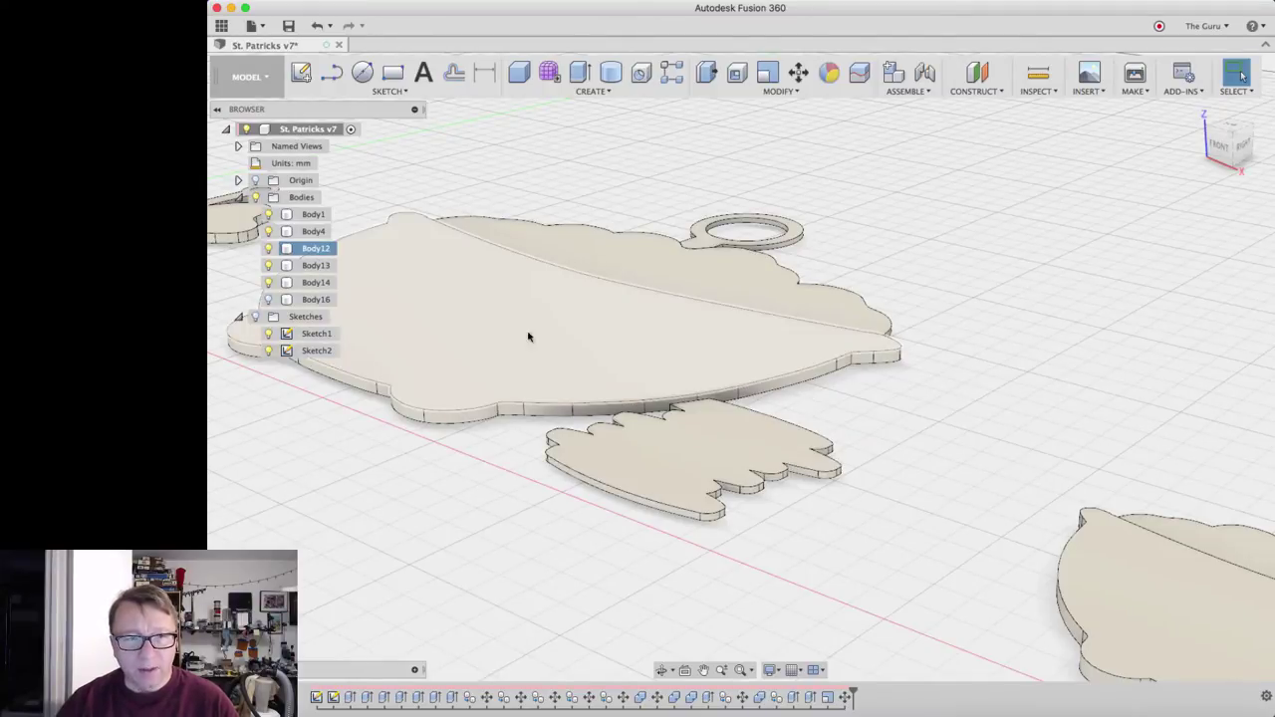
pyautogui.scroll(-1, 556, 368)
pyautogui.scroll(-1, 560, 372)
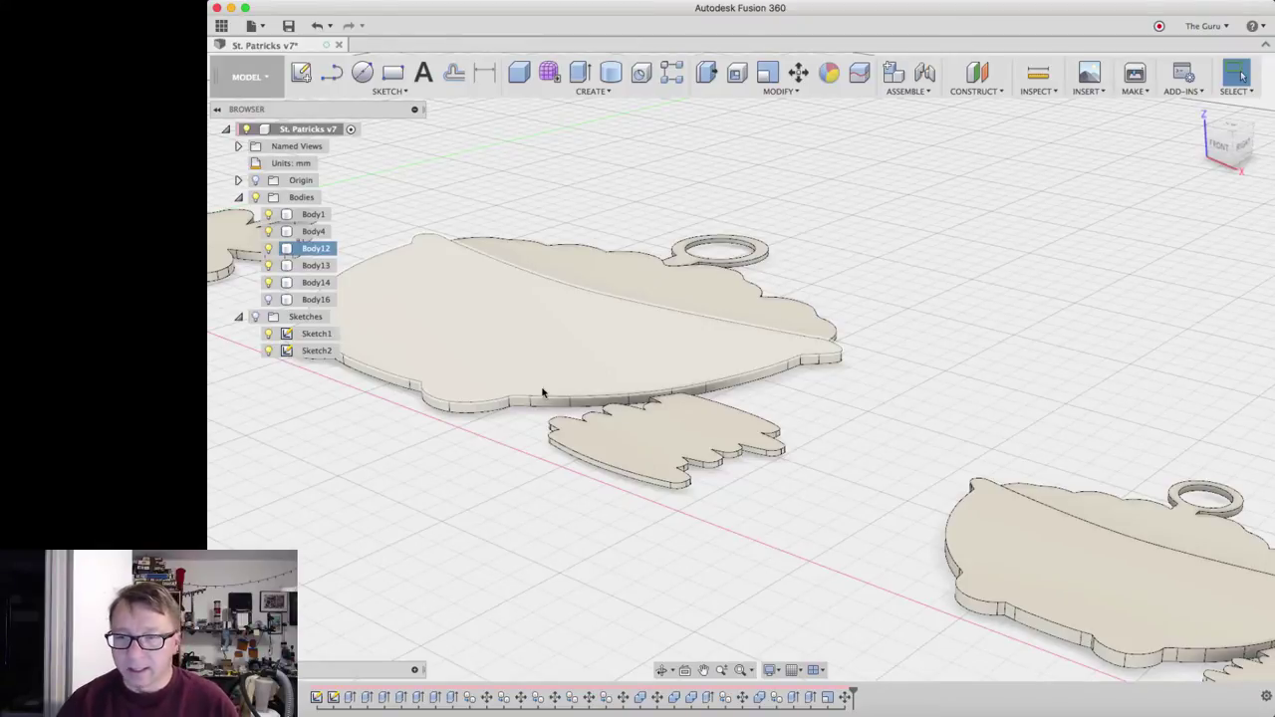
pyautogui.moveTo(708, 282); pyautogui.dragTo(446, 265, button='middle')
pyautogui.press('Escape')
pyautogui.scroll(6, 648, 394)
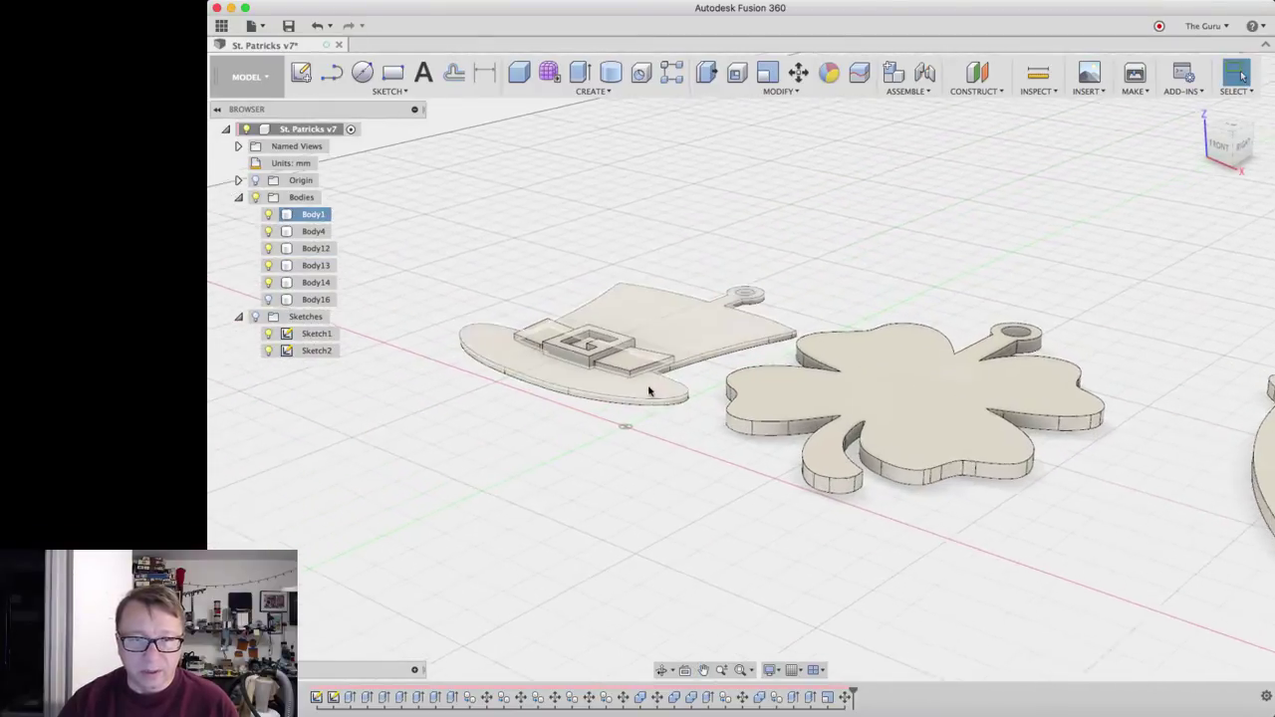
pyautogui.scroll(1, 687, 398)
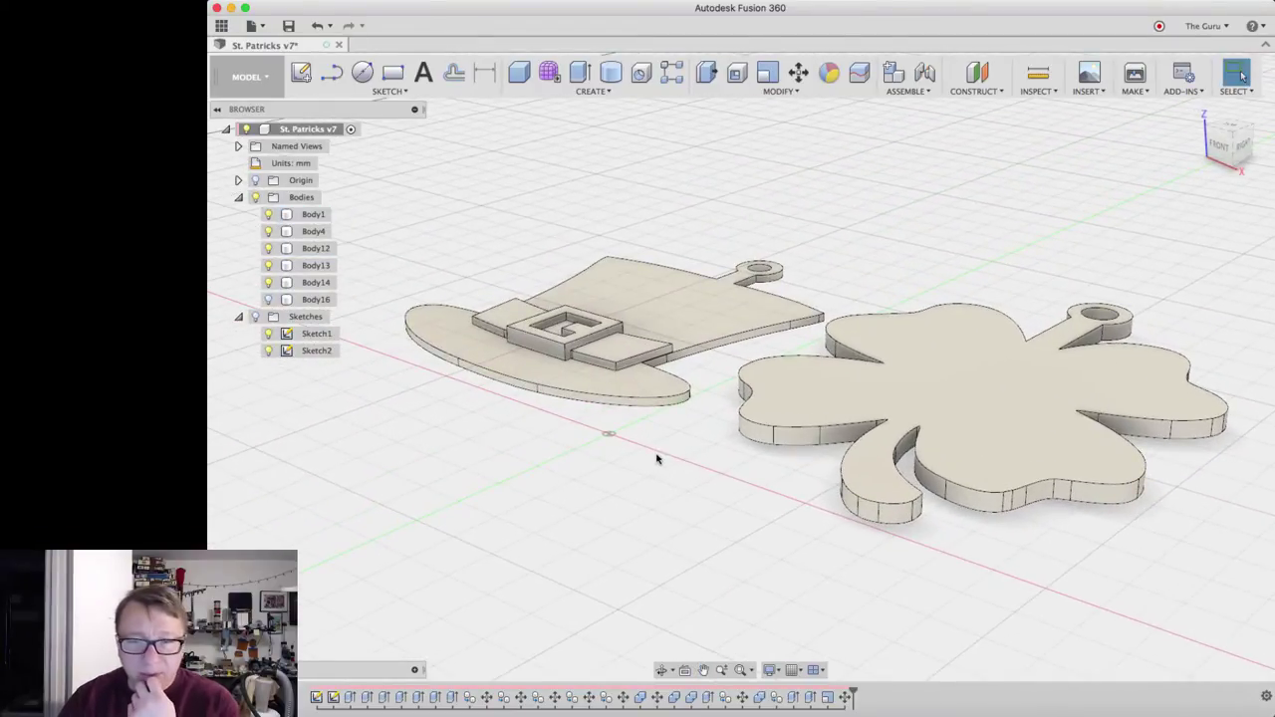
pyautogui.click(589, 400)
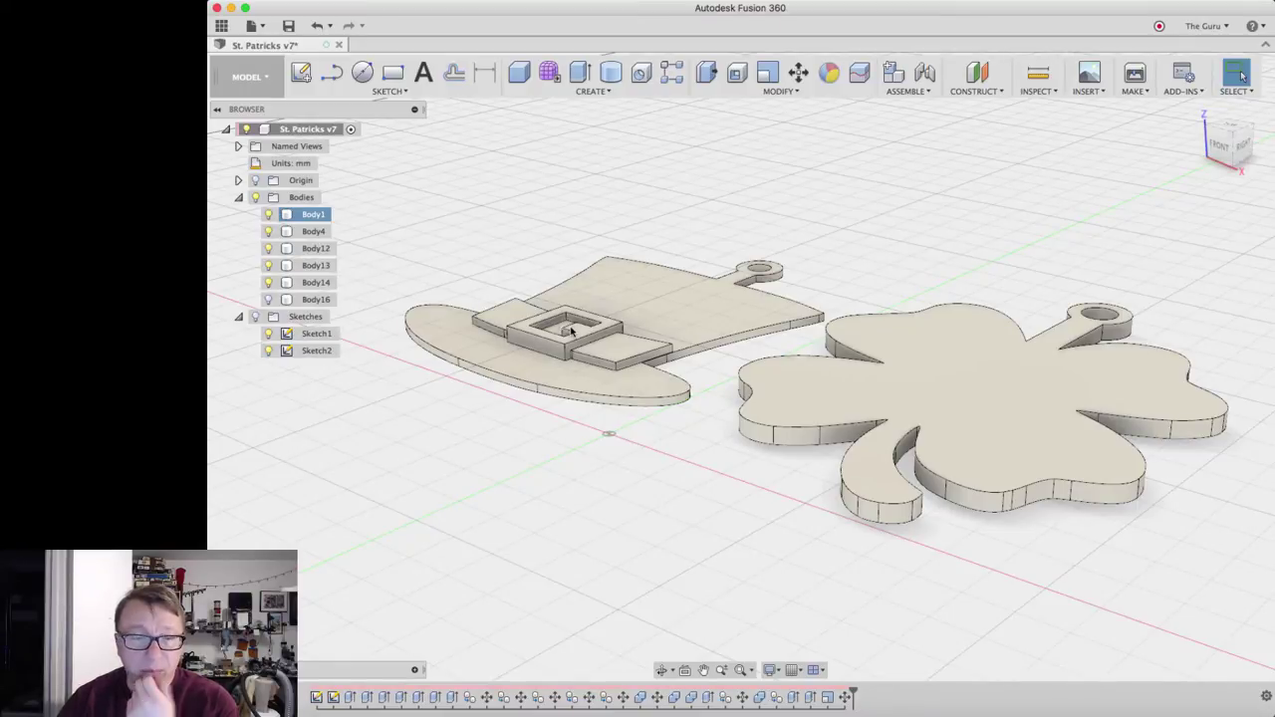
pyautogui.click(679, 416)
# Select the hat, shamrock and upper-left ornament bodies, then bring up Simplify3D with the hat model
pyautogui.scroll(-2, 679, 418)
pyautogui.scroll(-1, 682, 422)
pyautogui.scroll(-1, 668, 438)
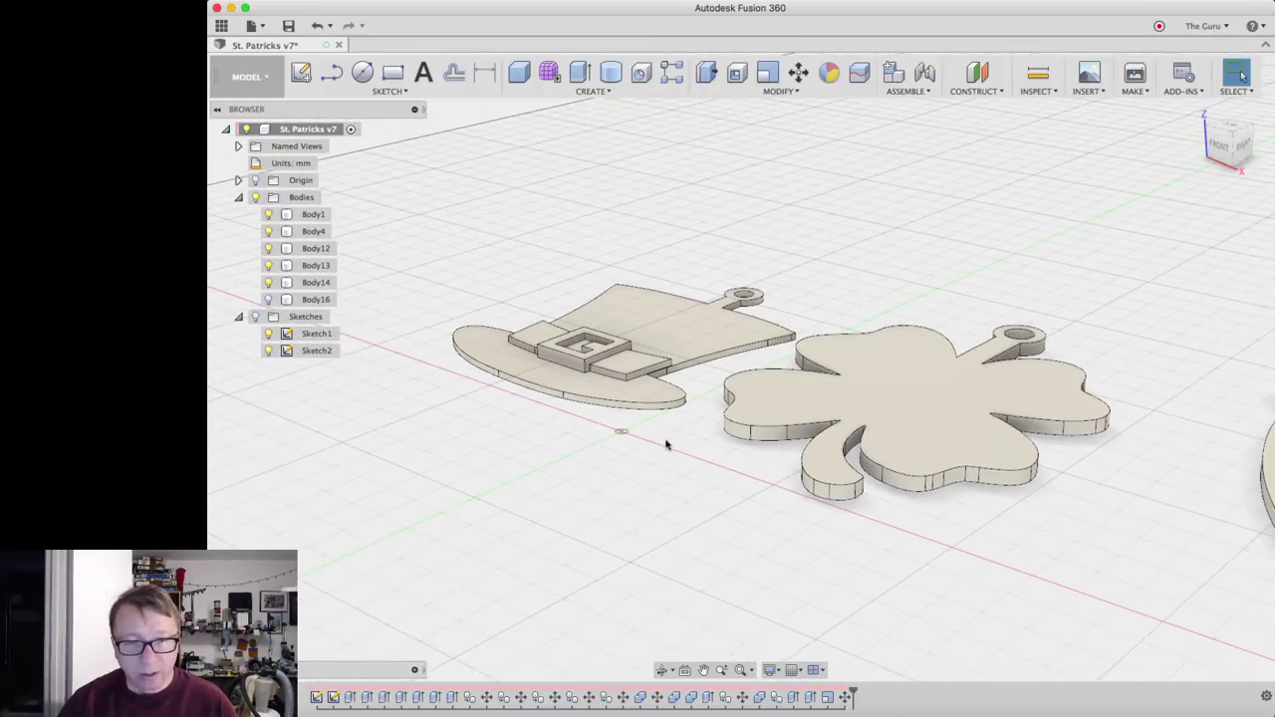
pyautogui.click(568, 397)
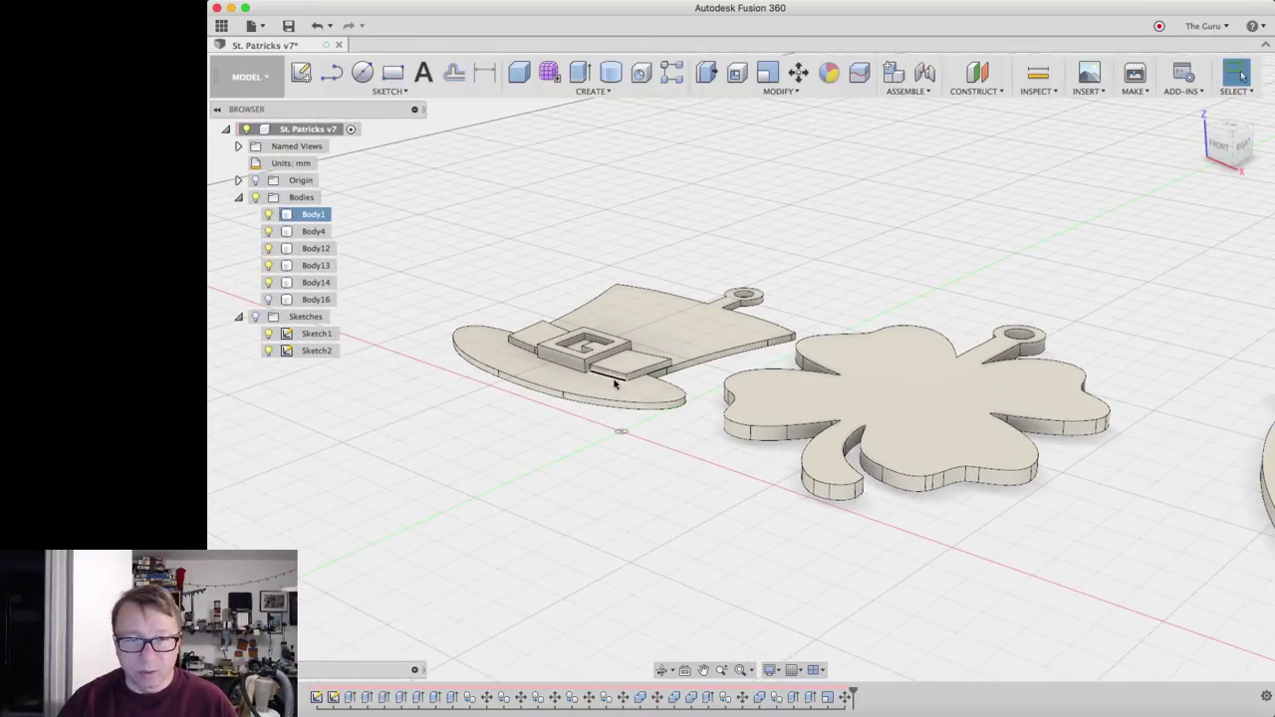
pyautogui.click(648, 421)
pyautogui.click(752, 442)
pyautogui.scroll(-1, 857, 471)
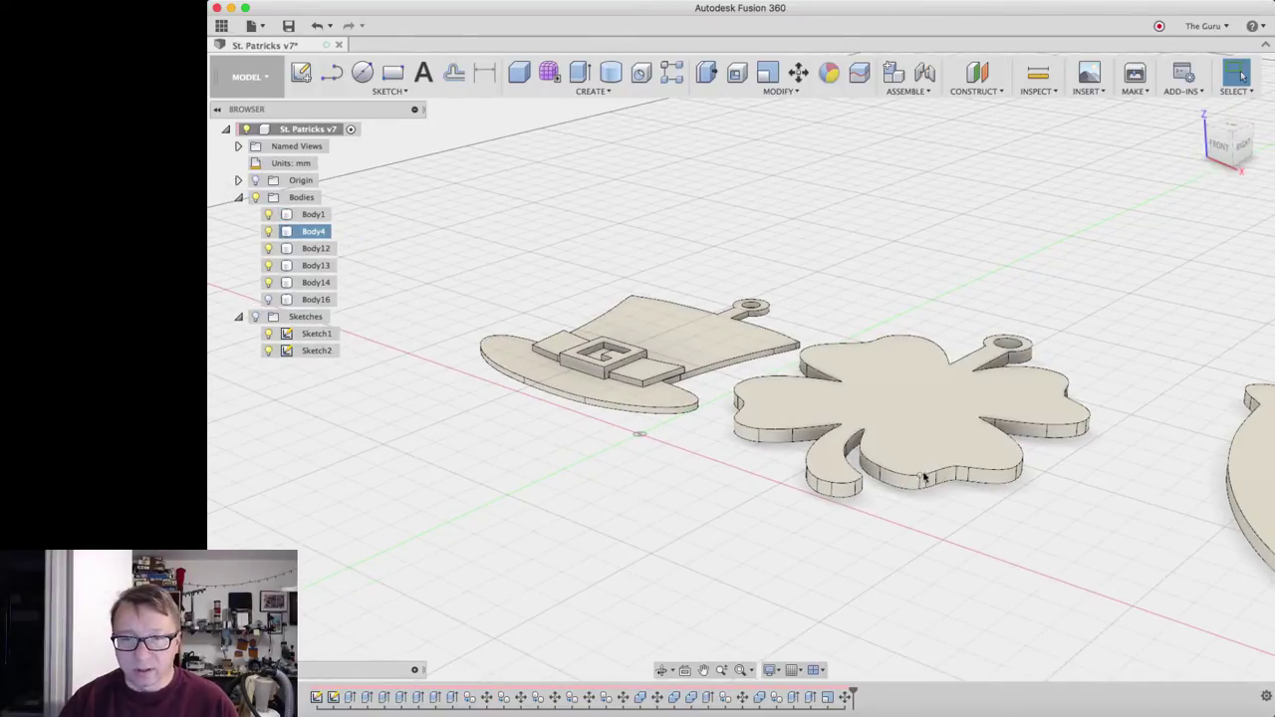
pyautogui.click(996, 507)
pyautogui.moveTo(996, 507); pyautogui.dragTo(823, 373, button='middle')
pyautogui.scroll(-4, 1076, 493)
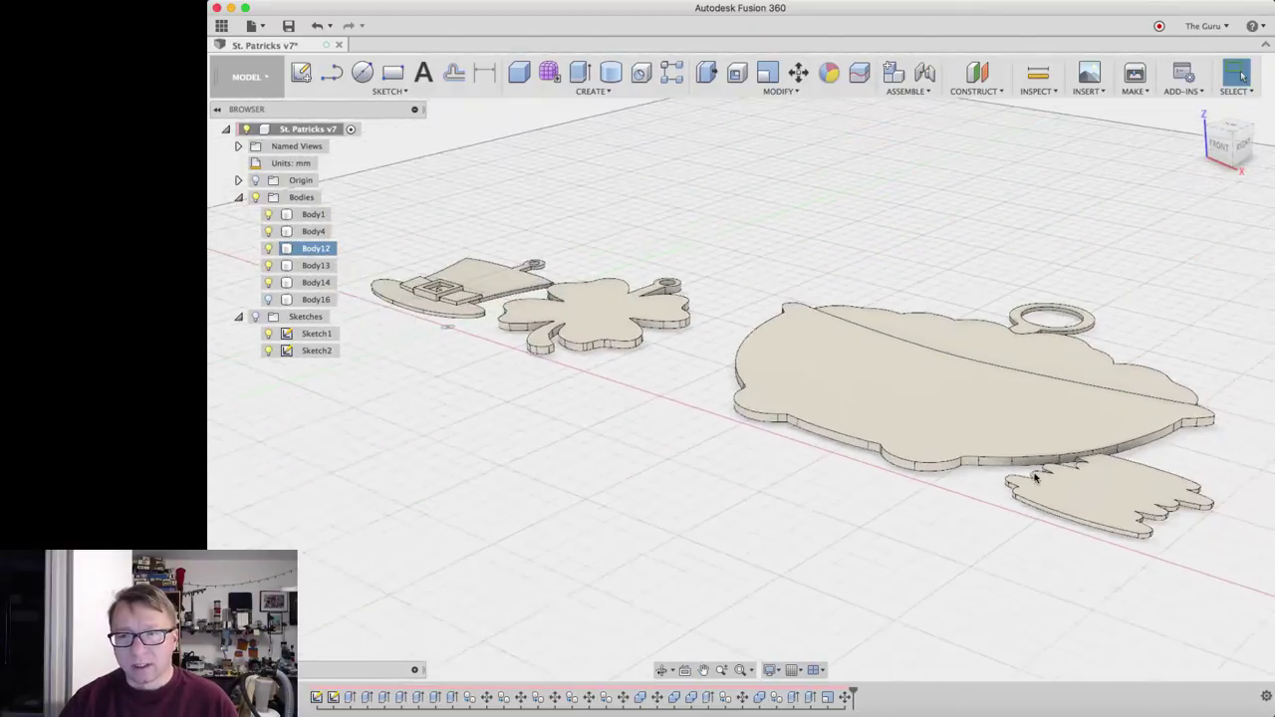
pyautogui.scroll(10, 1123, 507)
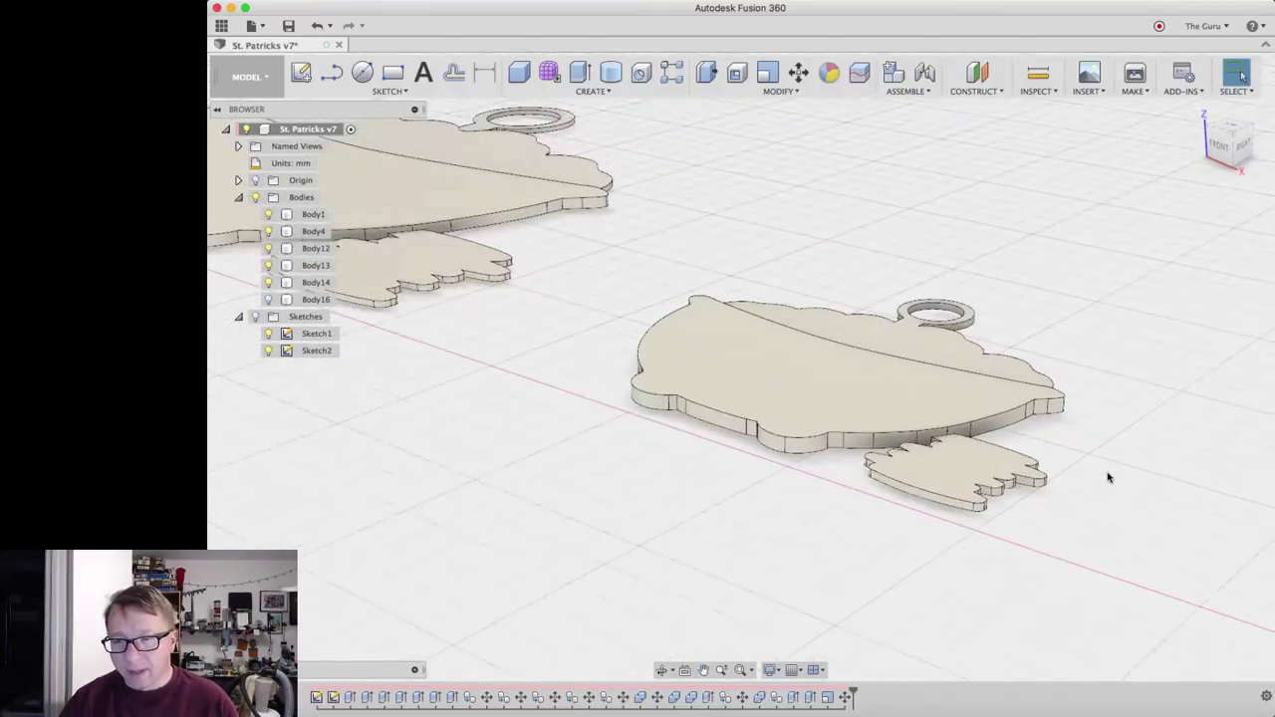
pyautogui.click(375, 158)
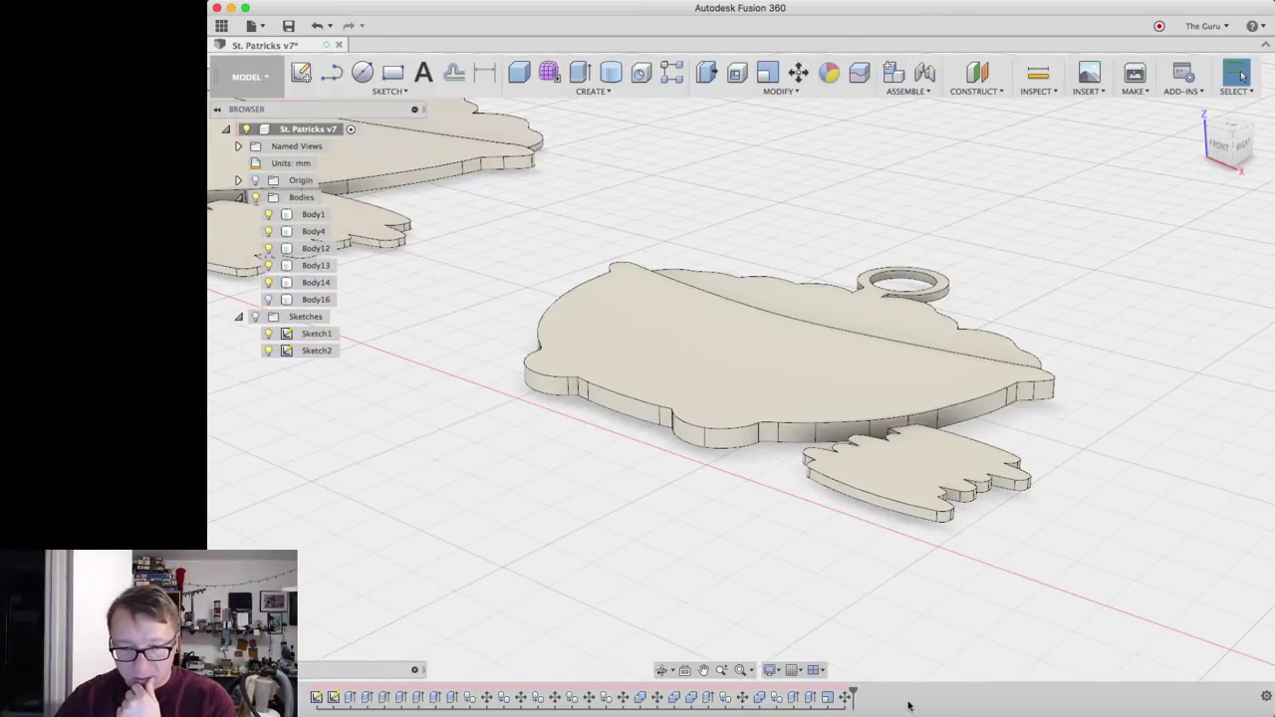
pyautogui.click(971, 711)
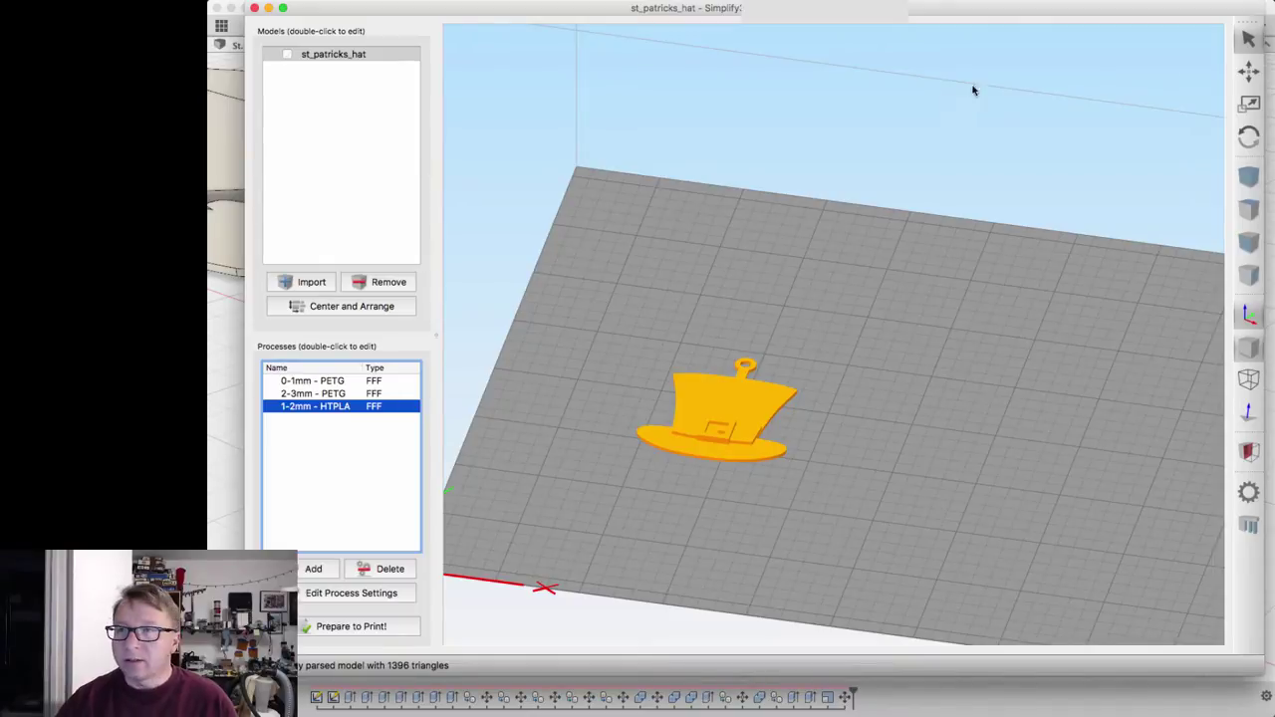
# Reposition the Simplify3D window and zoom the build-plate view of the hat
pyautogui.moveTo(1025, 11); pyautogui.dragTo(1016, 17)
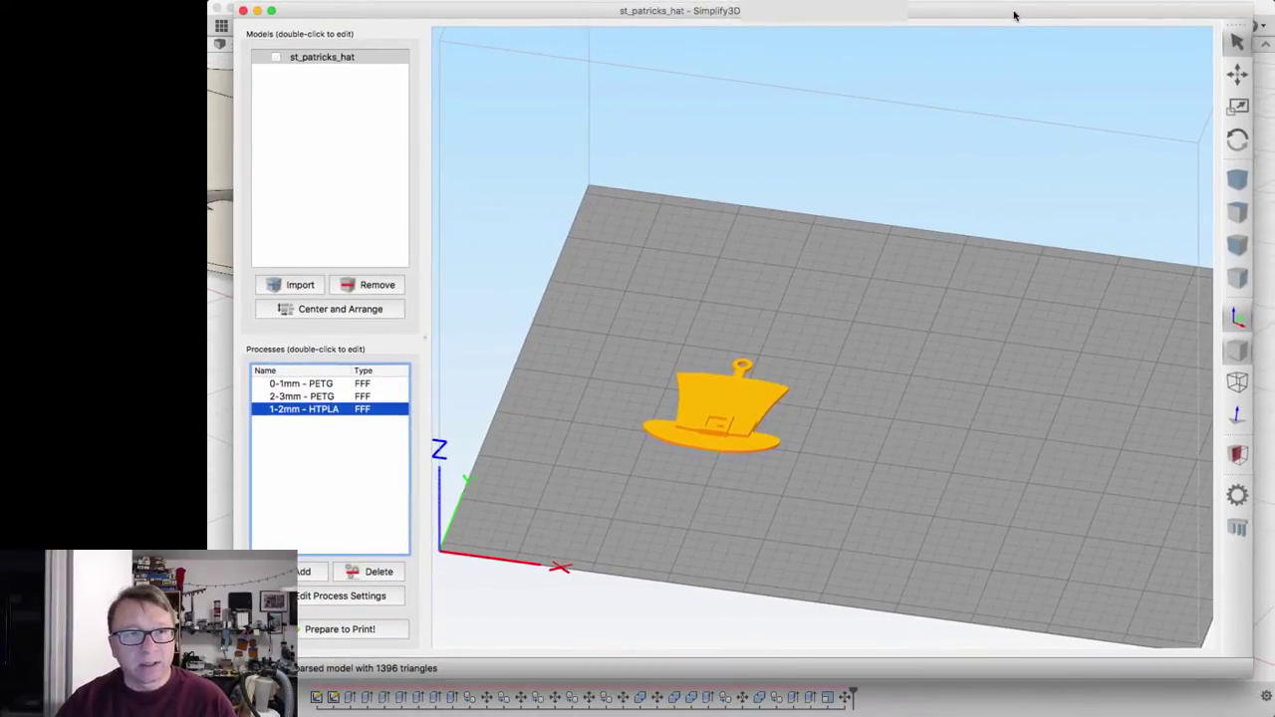
pyautogui.scroll(5, 817, 431)
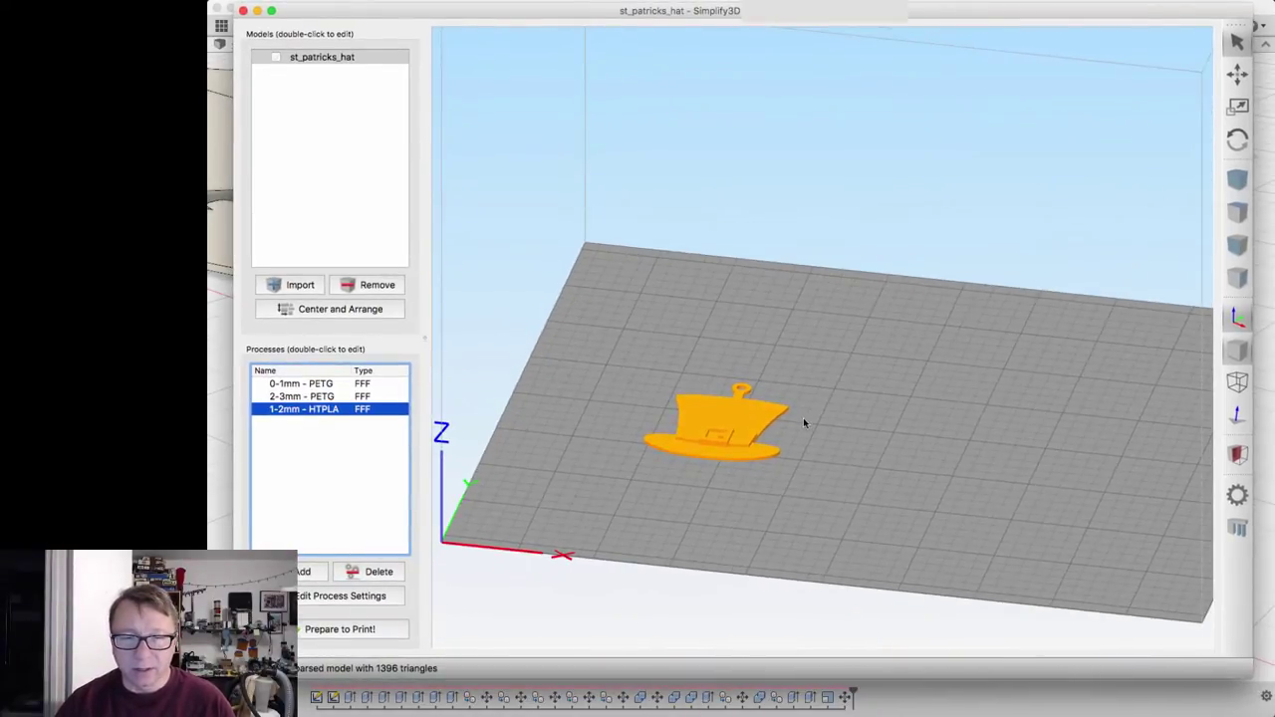
pyautogui.scroll(3, 794, 427)
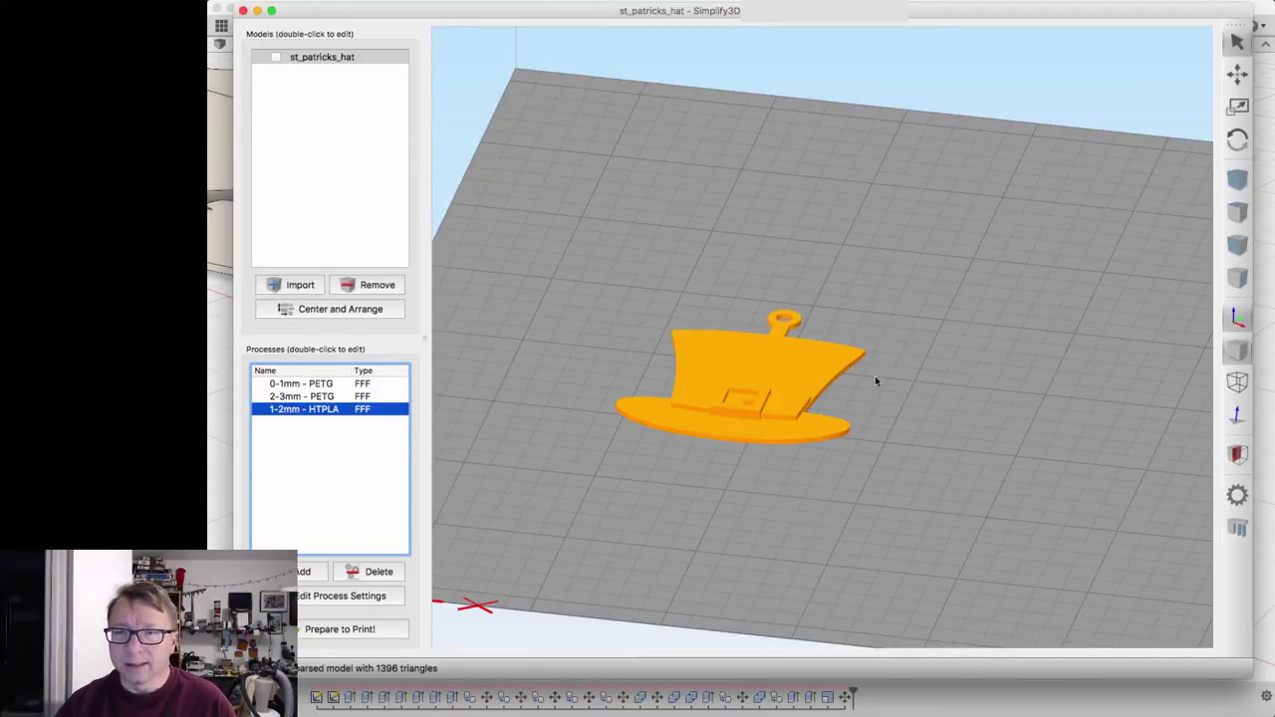
pyautogui.scroll(-2, 872, 388)
pyautogui.scroll(4, 862, 390)
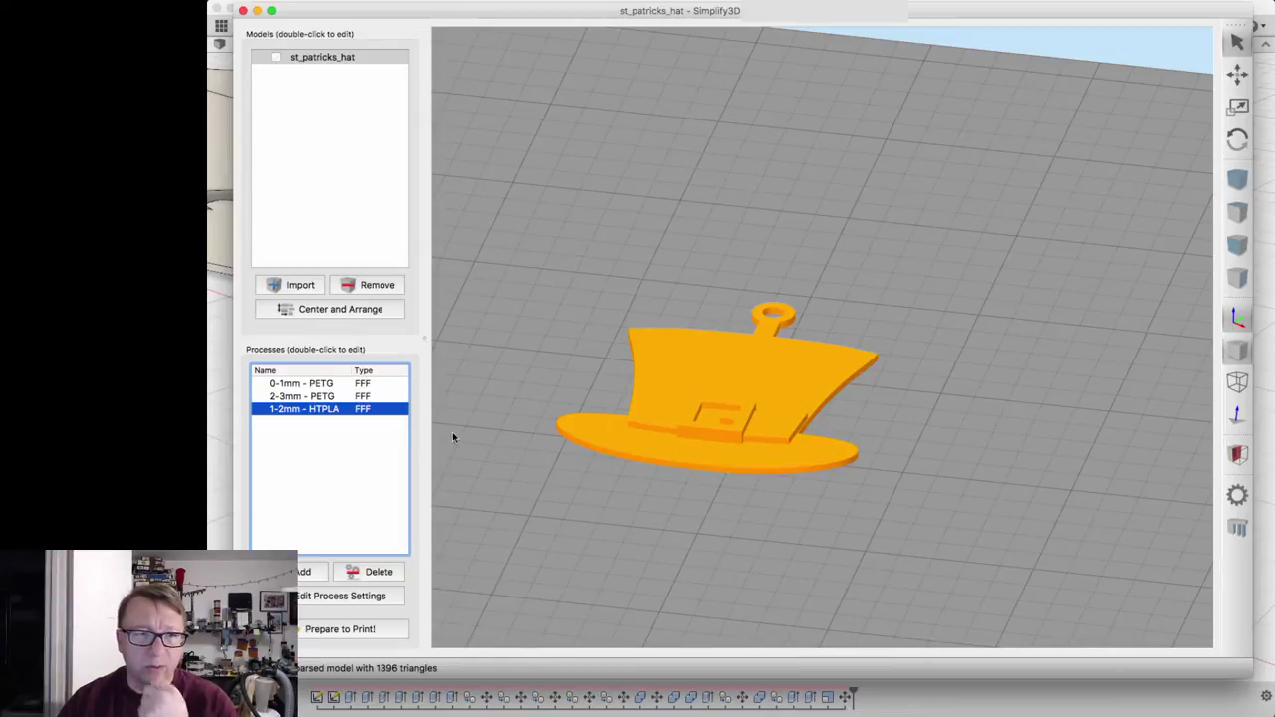
# Click through the 0-1mm - PETG, 2-3mm - PETG and 1-2mm - HTPLA processes, then select the hat
pyautogui.click(337, 384)
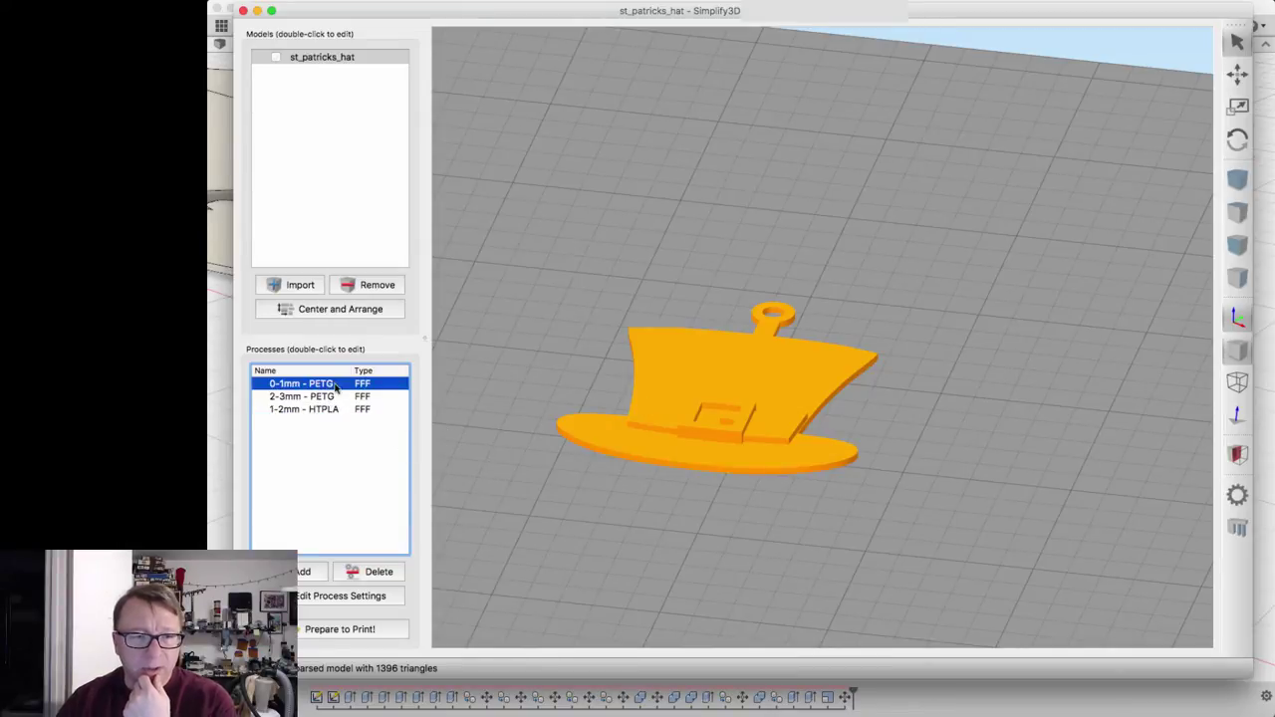
pyautogui.click(336, 397)
pyautogui.click(335, 410)
pyautogui.click(333, 385)
pyautogui.click(334, 397)
pyautogui.click(332, 410)
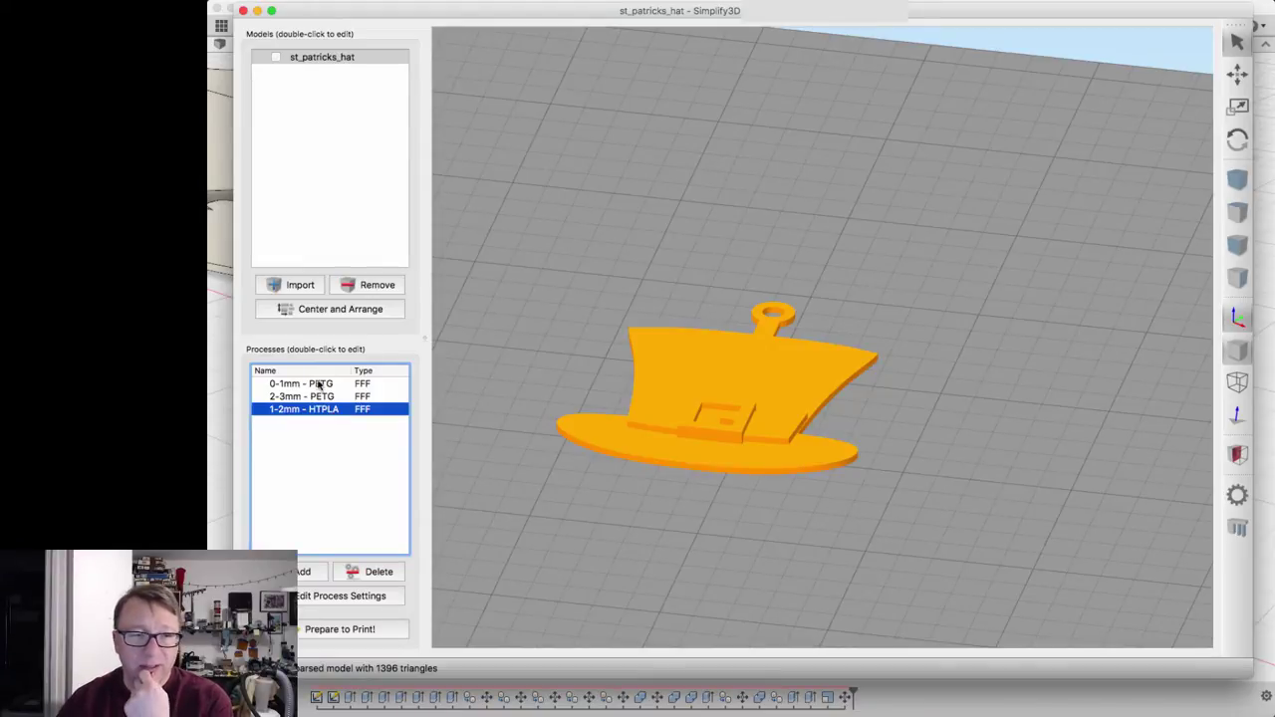
pyautogui.click(689, 363)
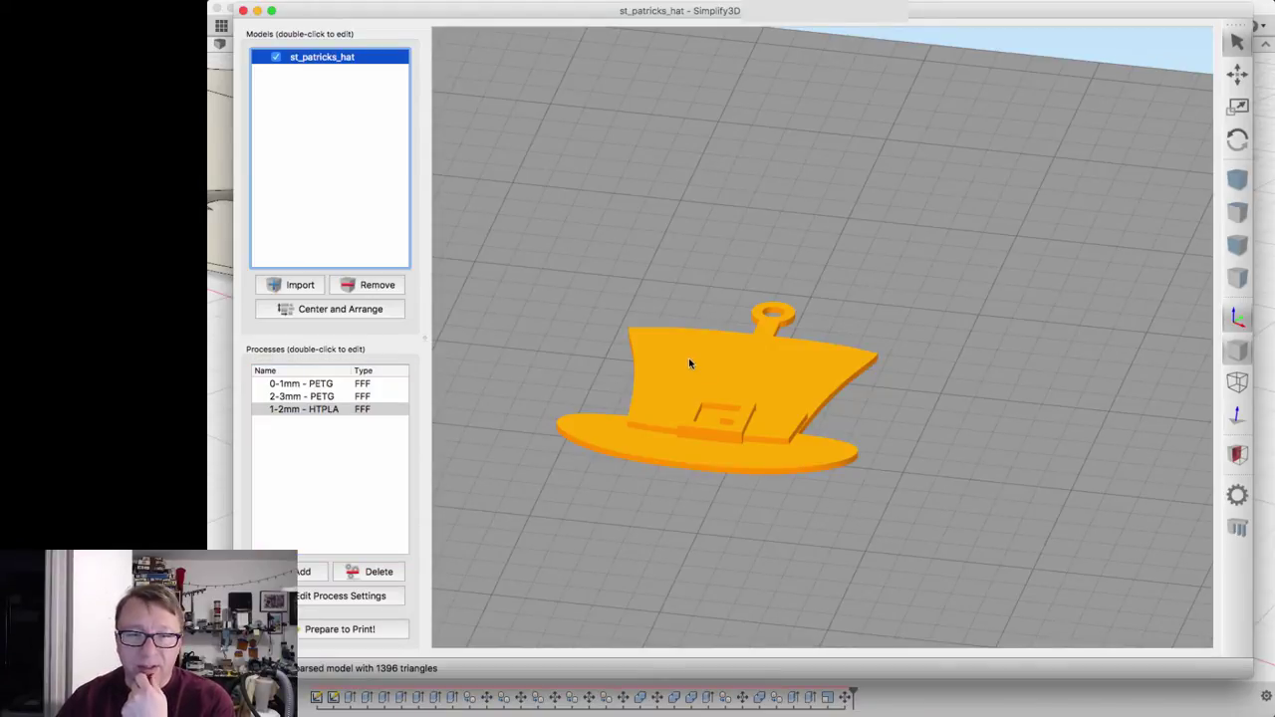
# Open the 0-1mm - PETG temperature settings: heated bed 80, primary extruder 260 from layer 1
pyautogui.doubleClick(330, 384)
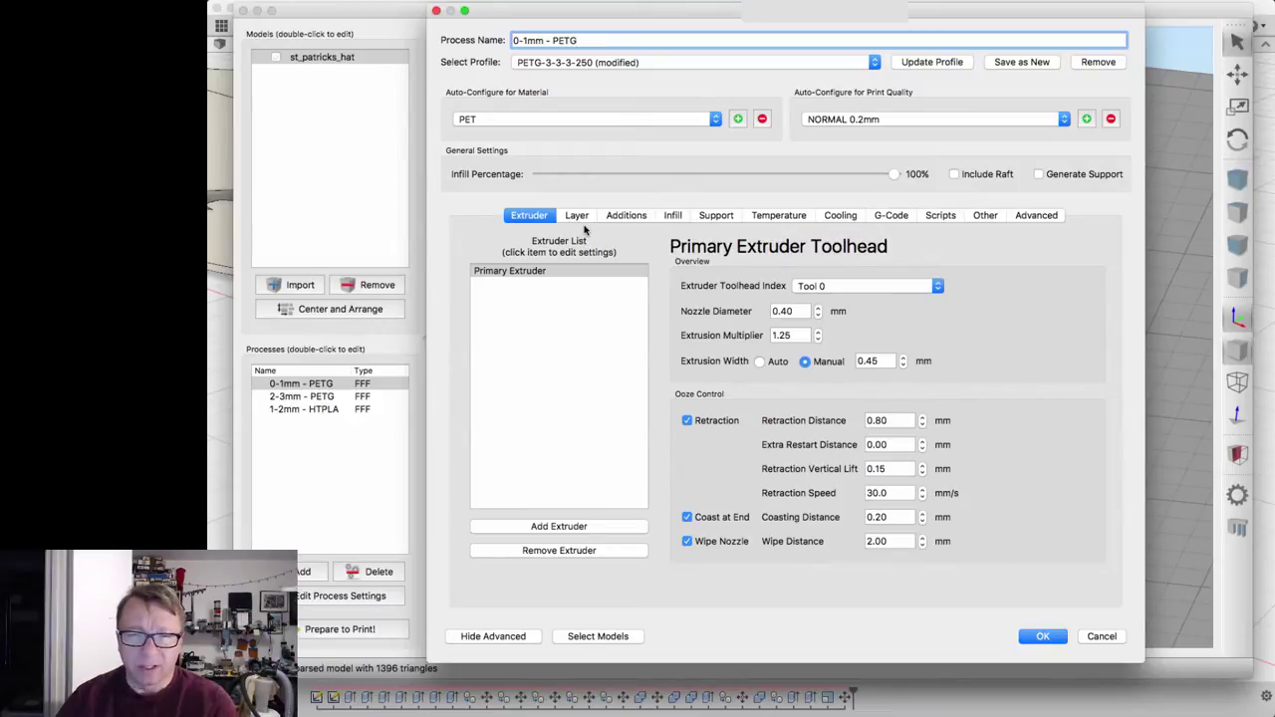
pyautogui.click(786, 221)
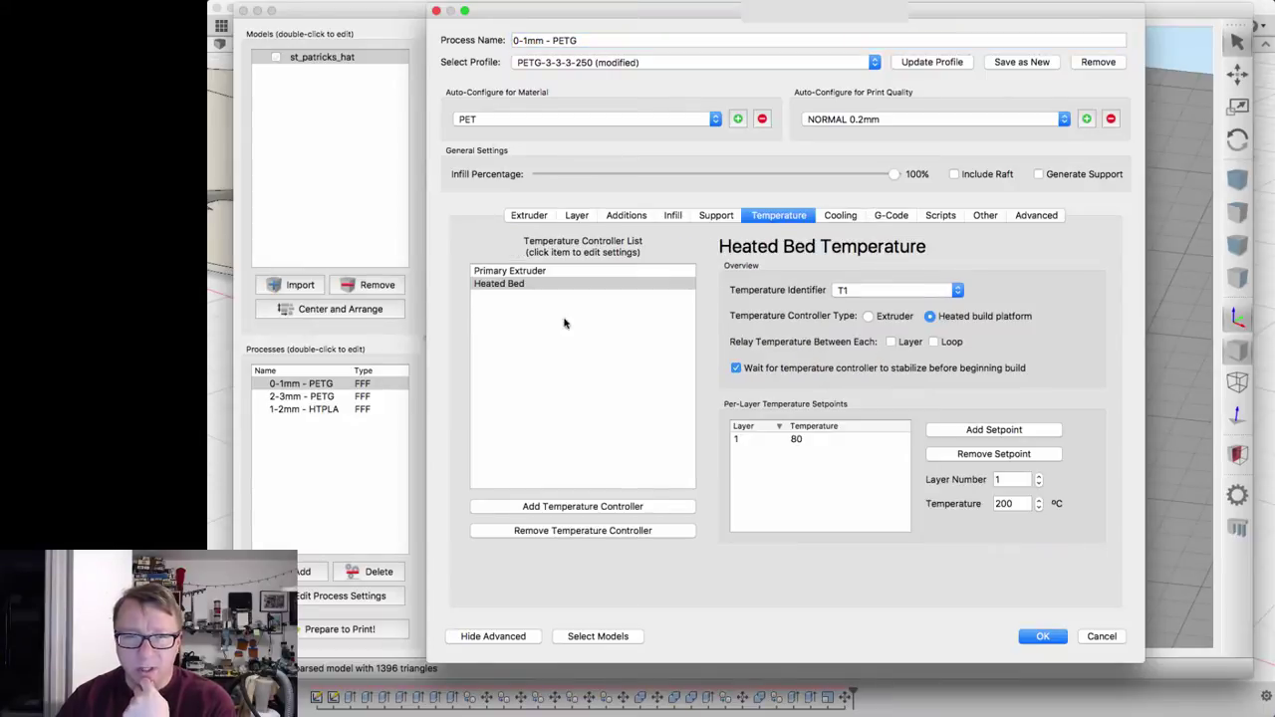
pyautogui.click(792, 441)
pyautogui.click(518, 270)
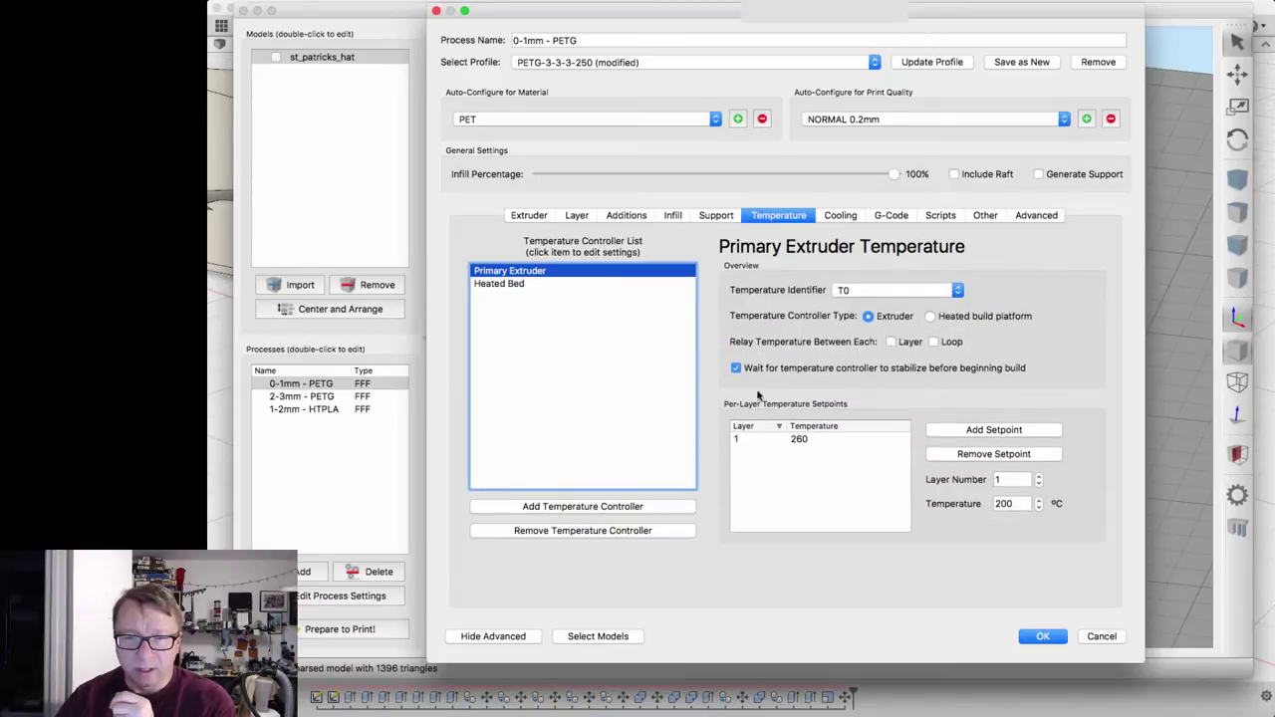
pyautogui.click(798, 440)
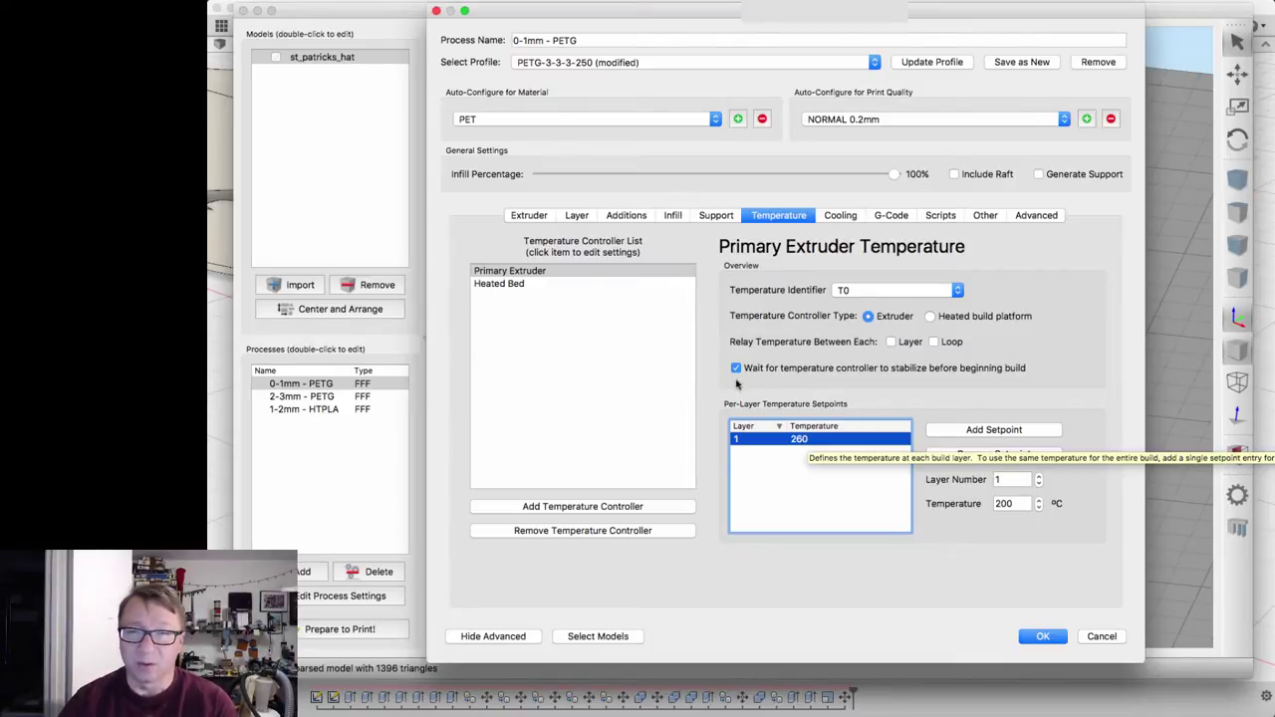
# Close the PETG settings and check 1-2mm - HTPLA temperatures (bed 80, extruder 230), then cancel
pyautogui.click(436, 11)
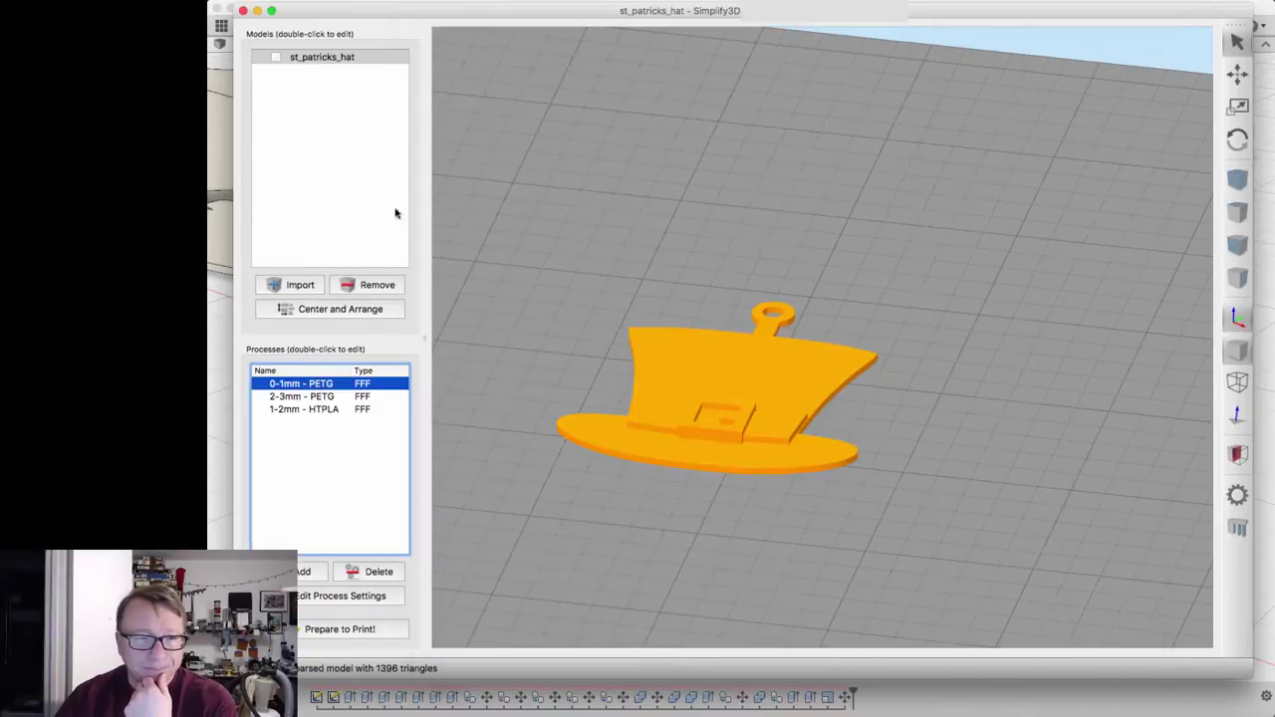
pyautogui.click(330, 414)
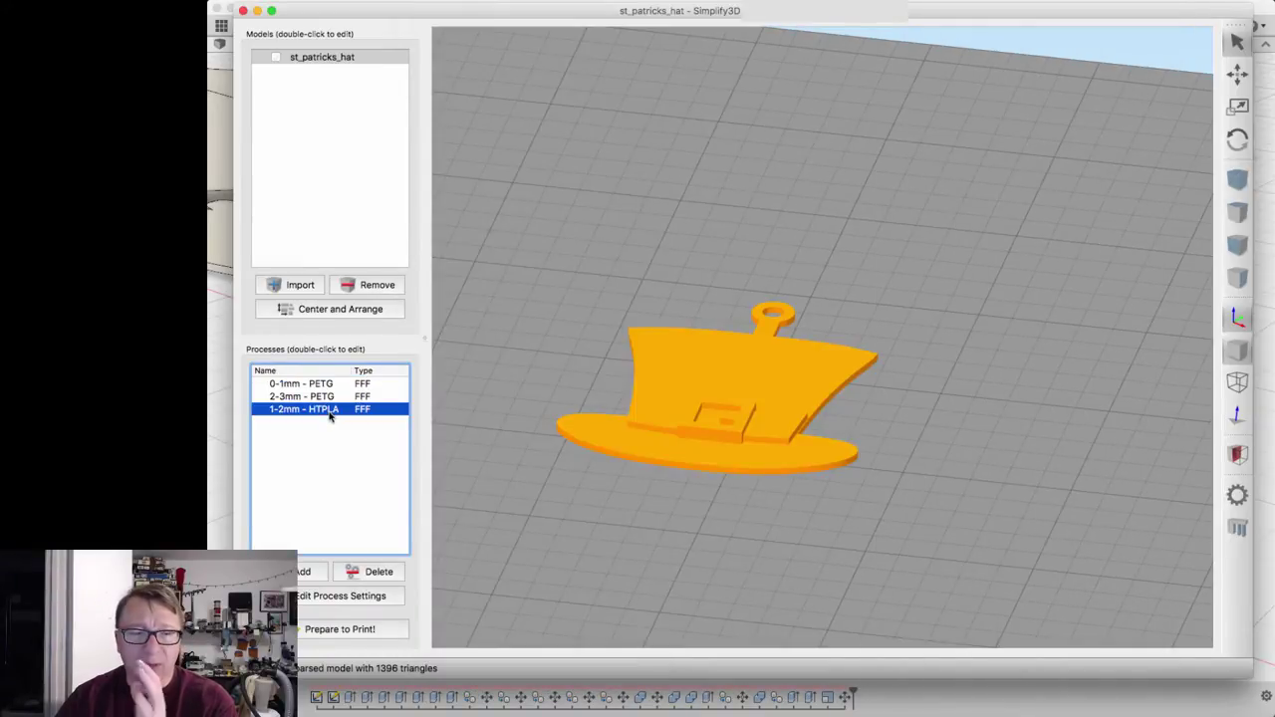
pyautogui.doubleClick(330, 413)
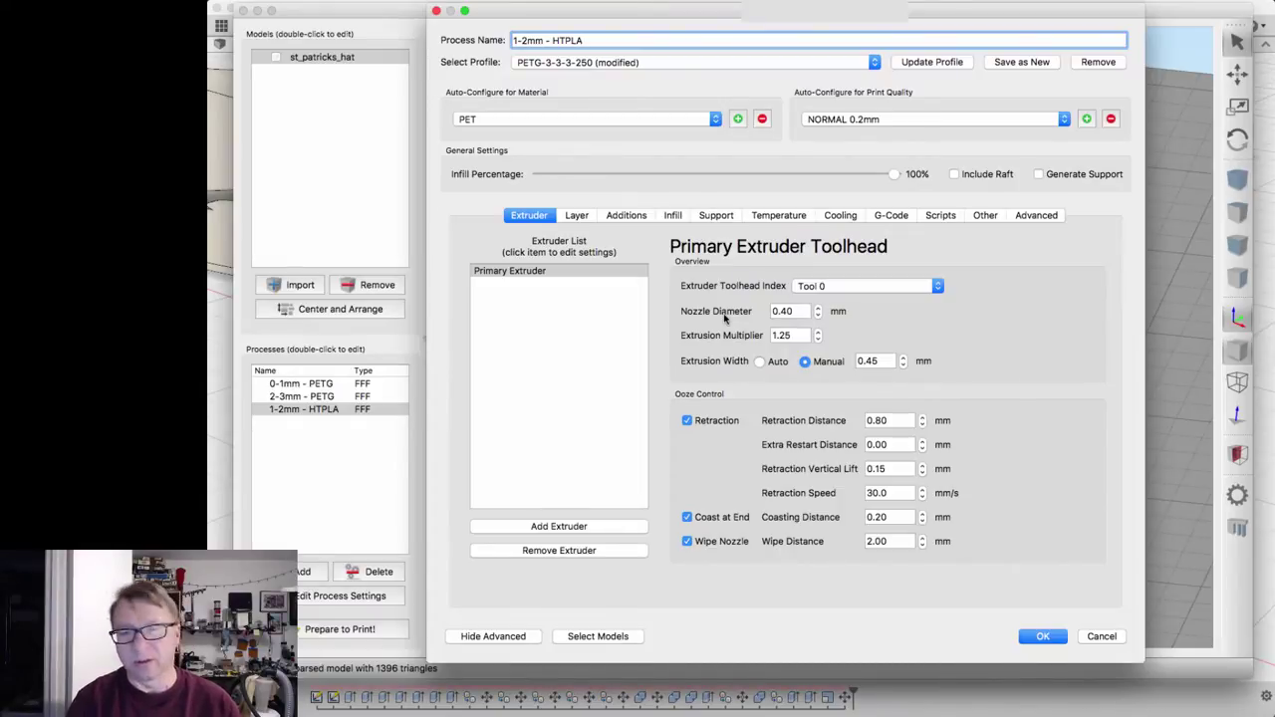
pyautogui.click(779, 217)
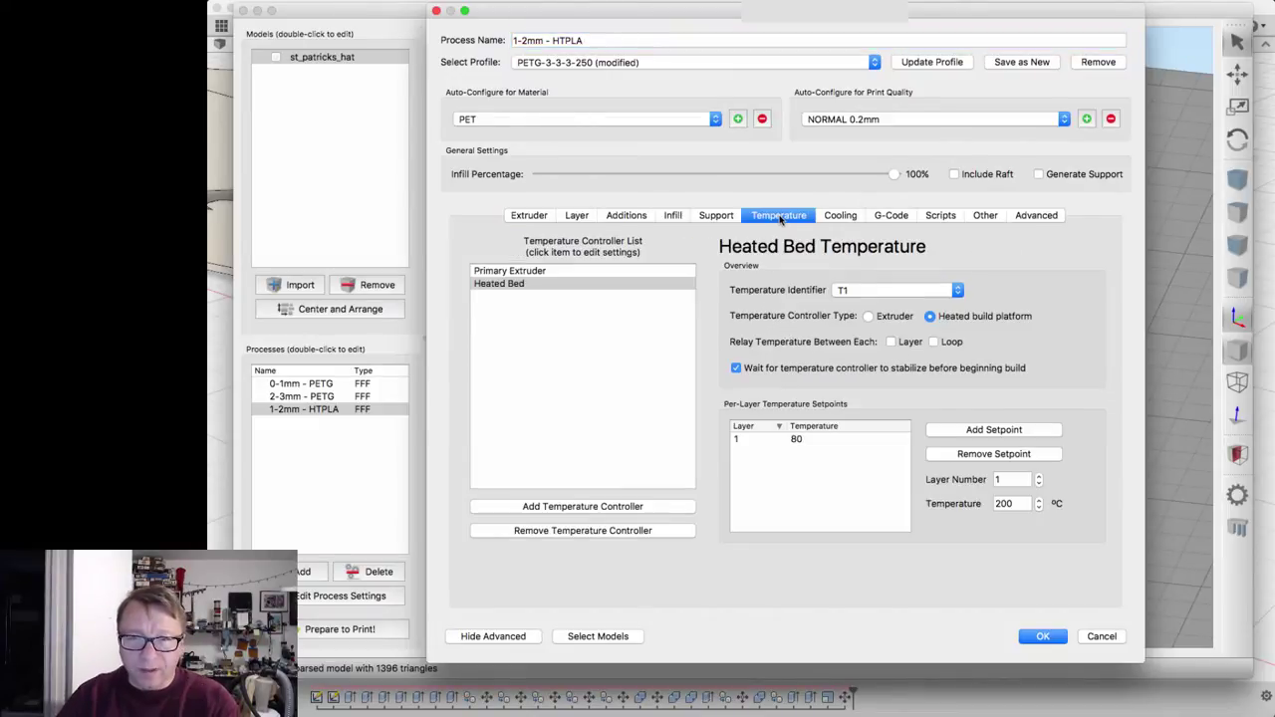
pyautogui.click(797, 441)
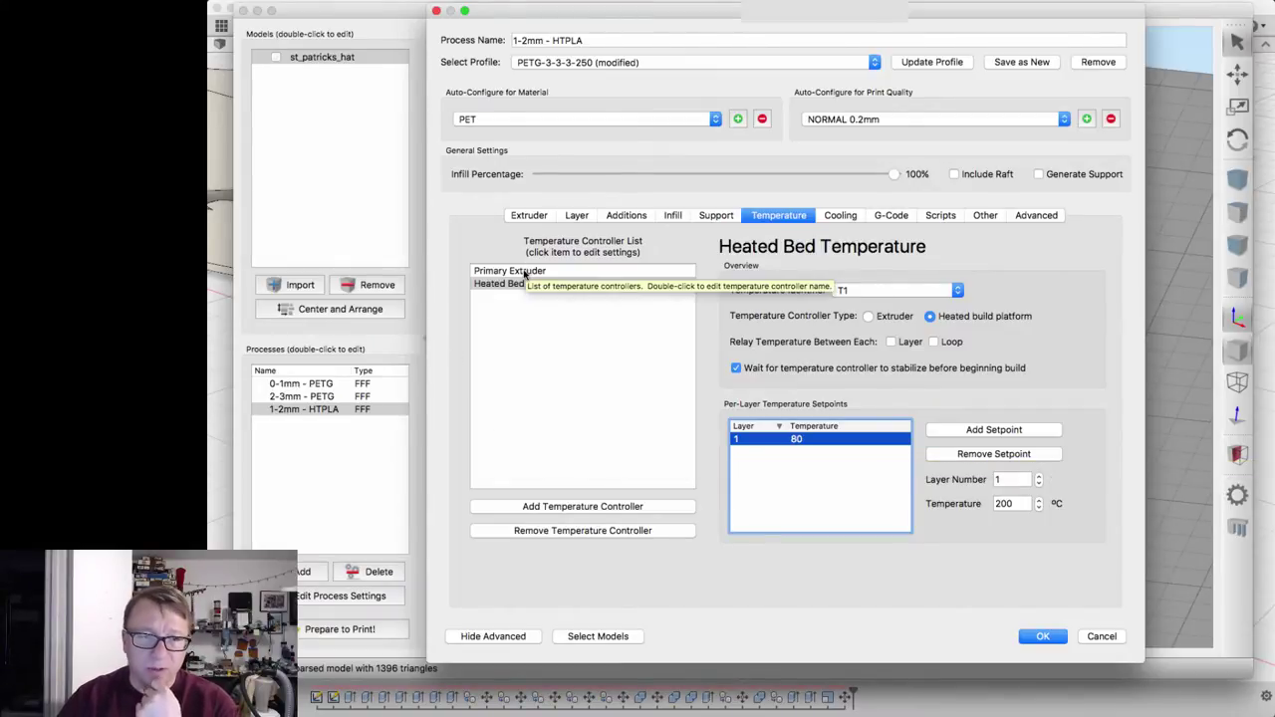
pyautogui.click(525, 272)
pyautogui.click(794, 443)
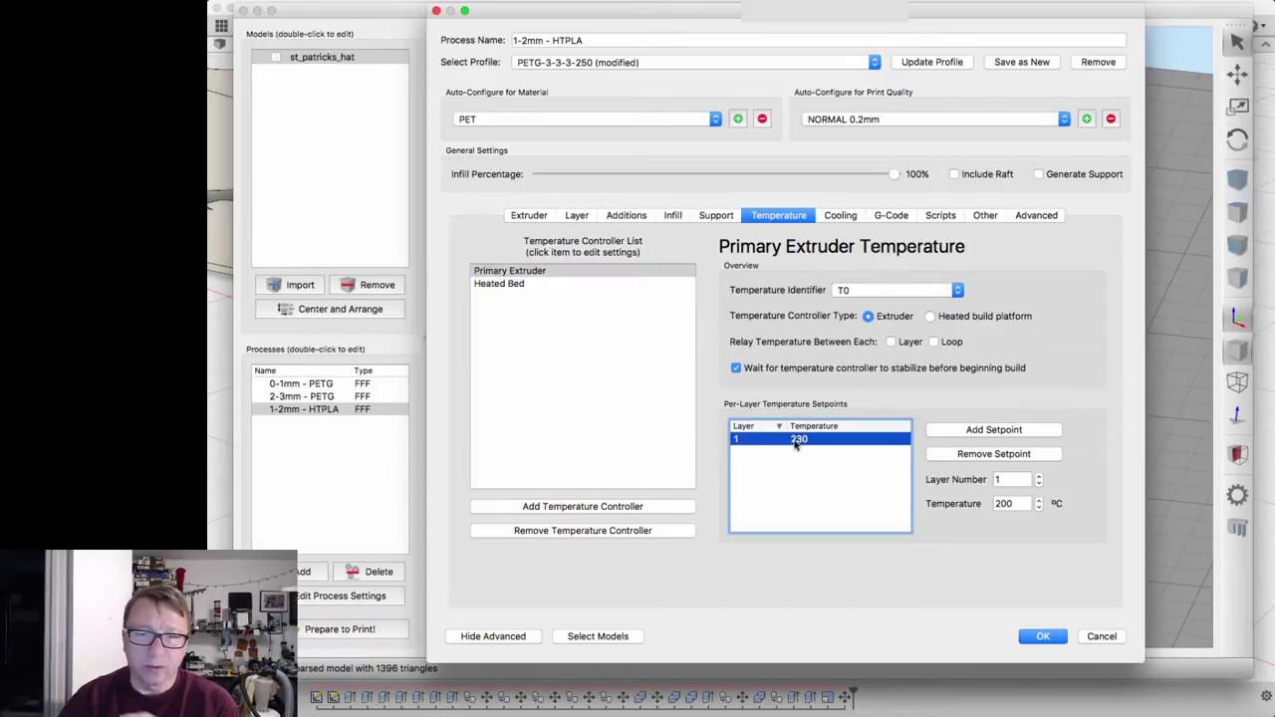
pyautogui.click(1102, 637)
# Click through the process list, ending with only 2-3mm - PETG selected
pyautogui.keyDown('shift'); pyautogui.click(336, 396); pyautogui.keyUp('shift')
pyautogui.click(335, 408)
pyautogui.click(330, 400)
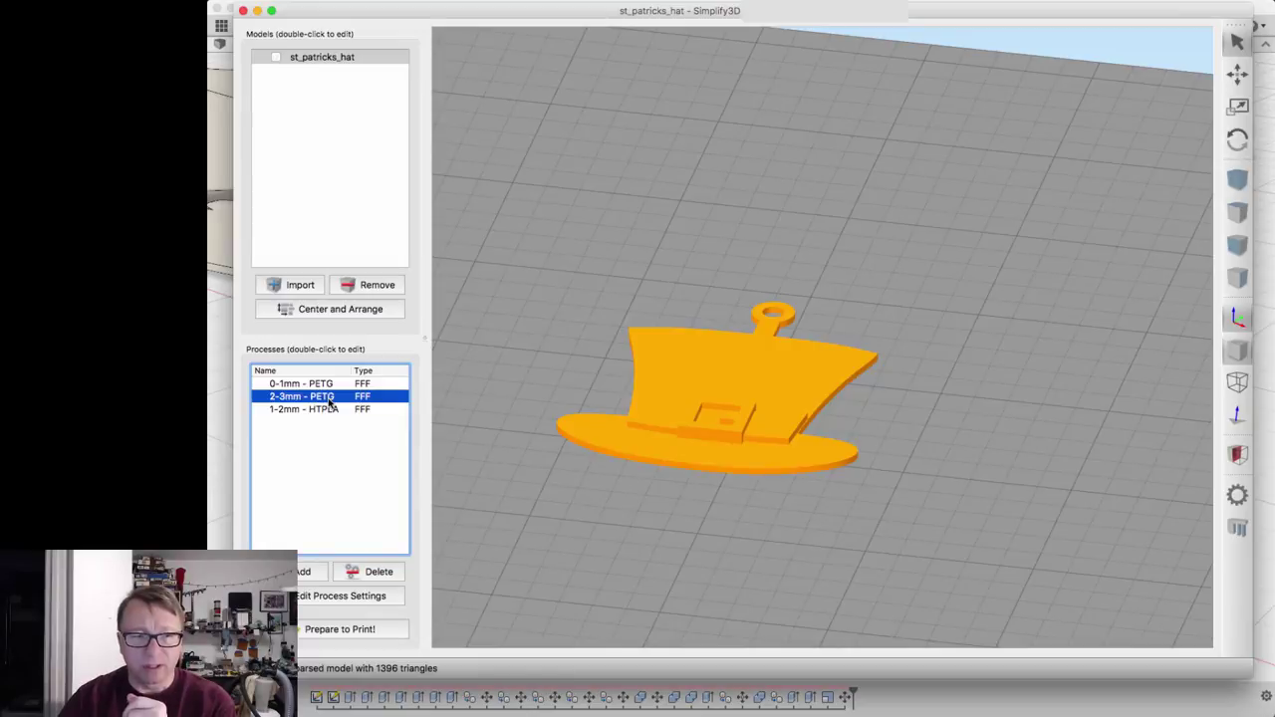
pyautogui.doubleClick(330, 398)
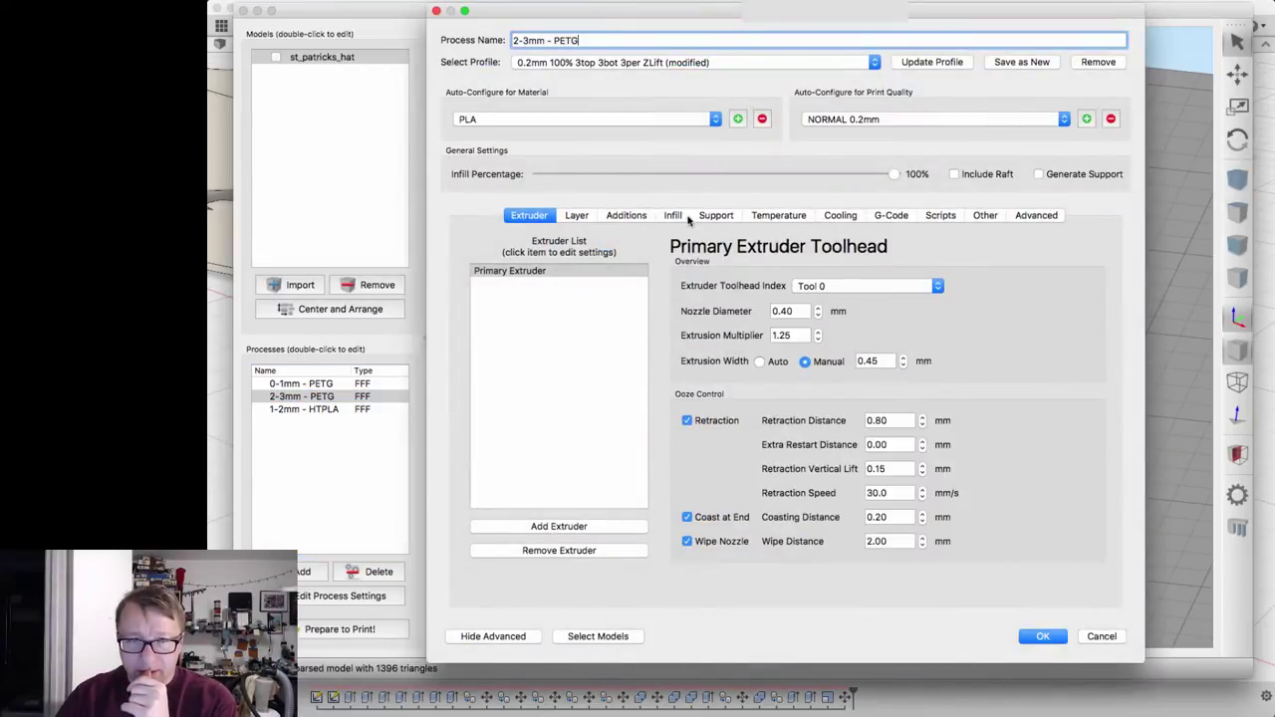
pyautogui.click(773, 216)
pyautogui.click(797, 440)
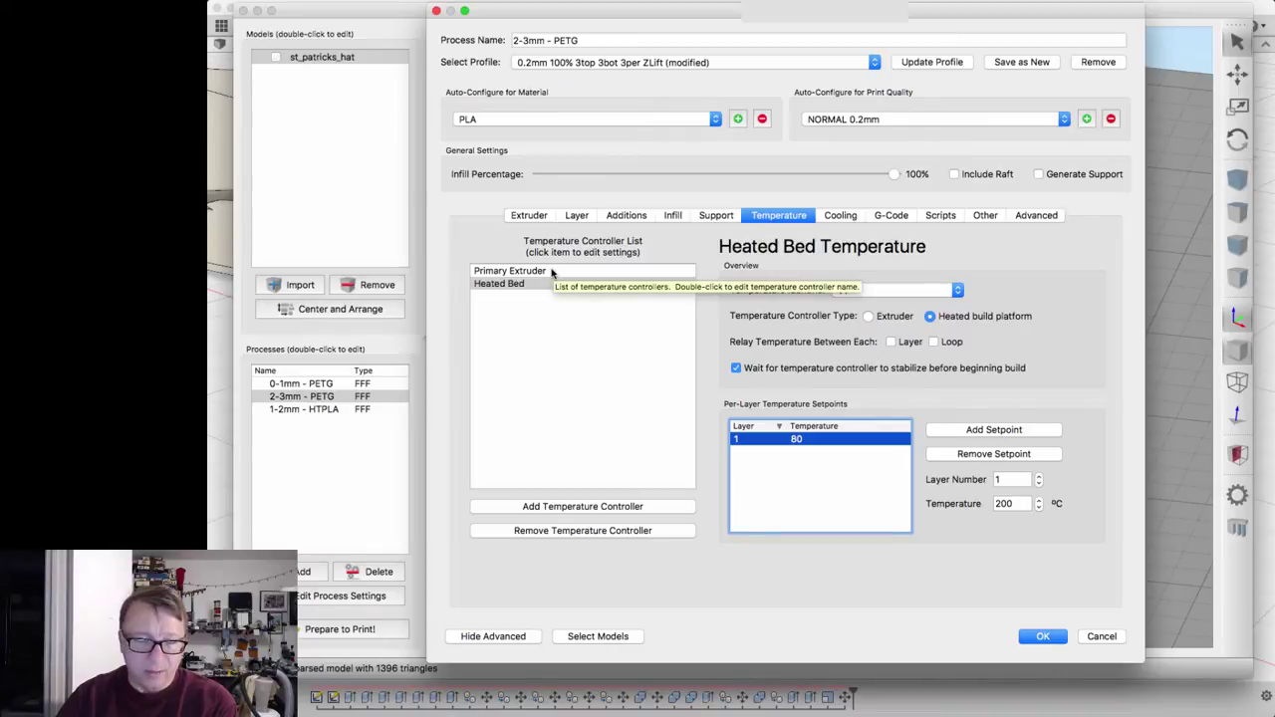
pyautogui.click(551, 272)
pyautogui.click(803, 441)
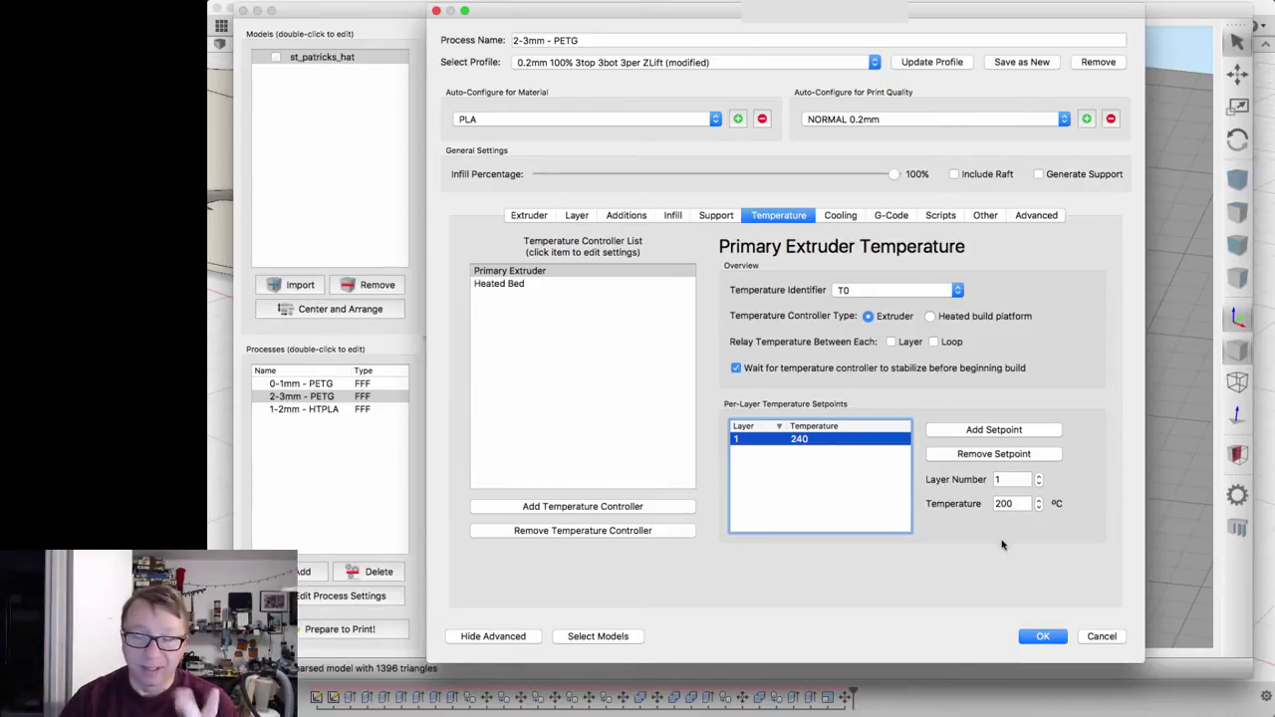
# Close the PETG settings and blank Untitled document, then open hat_2color_0.2-40-3-3-3-offset.gcode from Finder
pyautogui.click(1102, 637)
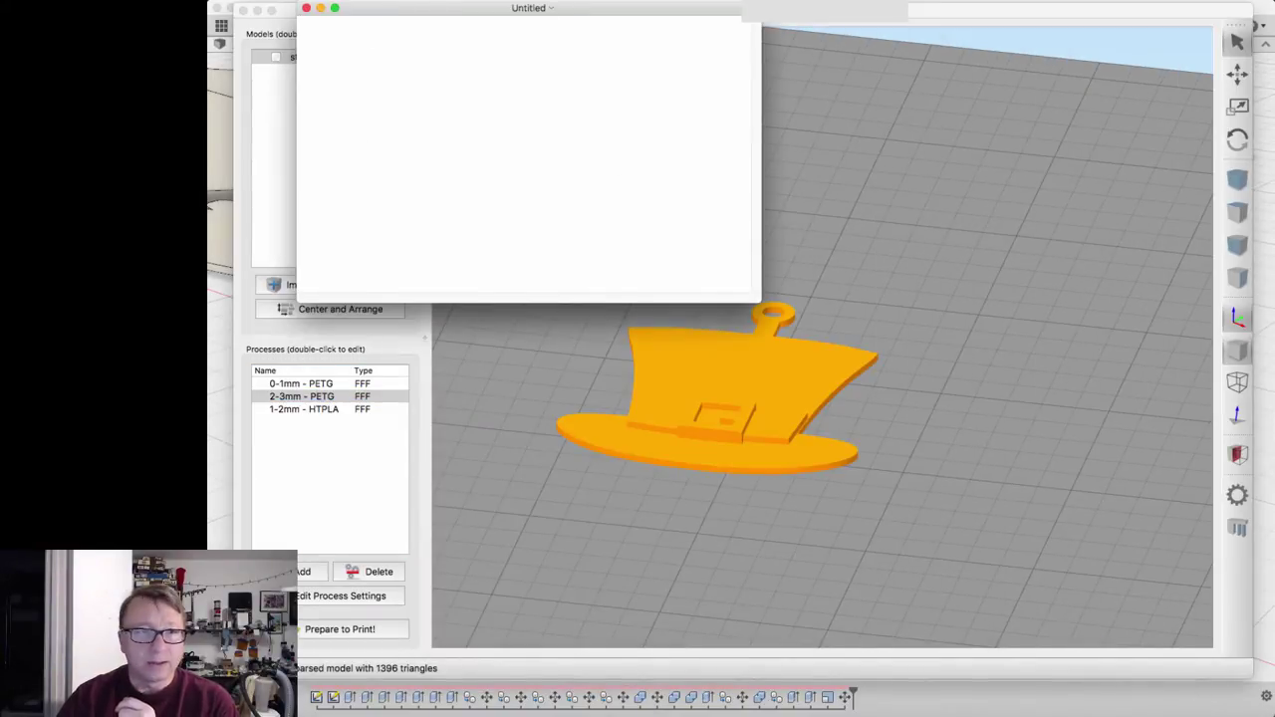
pyautogui.click(306, 8)
pyautogui.press('super+Tab')
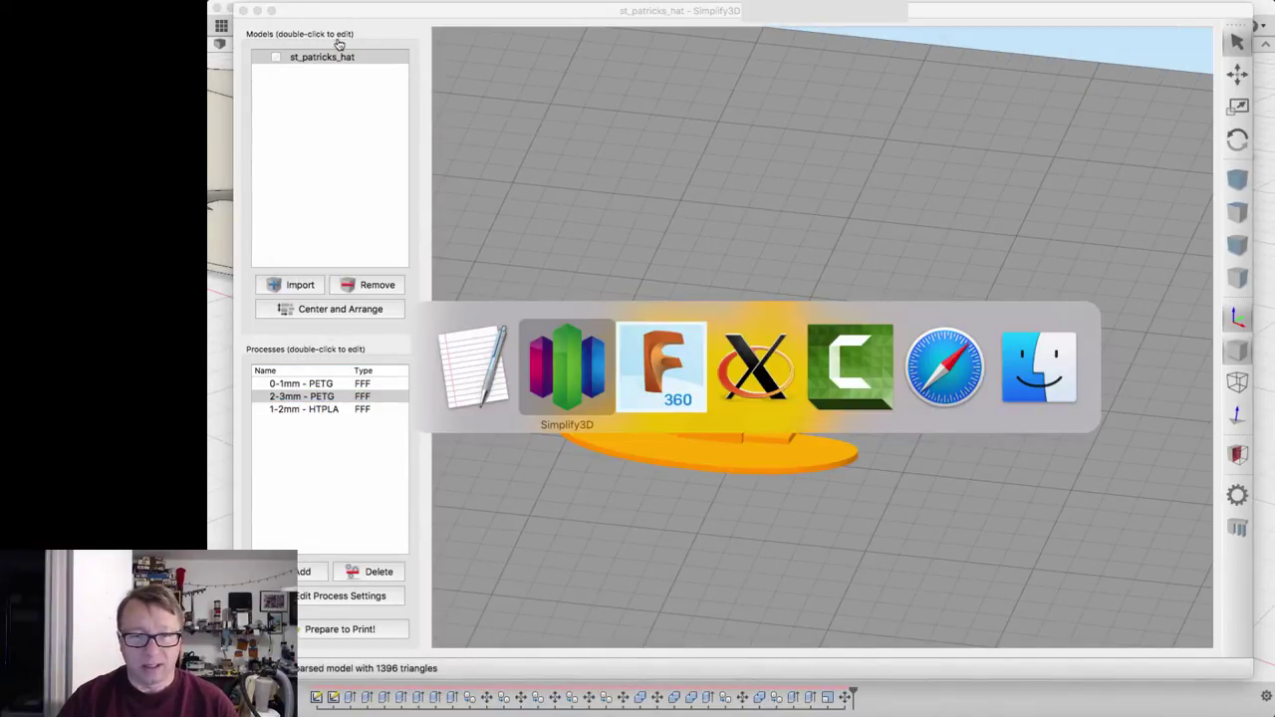
pyautogui.press('super+Tab')
pyautogui.press('super+Tab')
pyautogui.press('super+Tab')
pyautogui.press('super+Tab')
pyautogui.press('super+Tab')
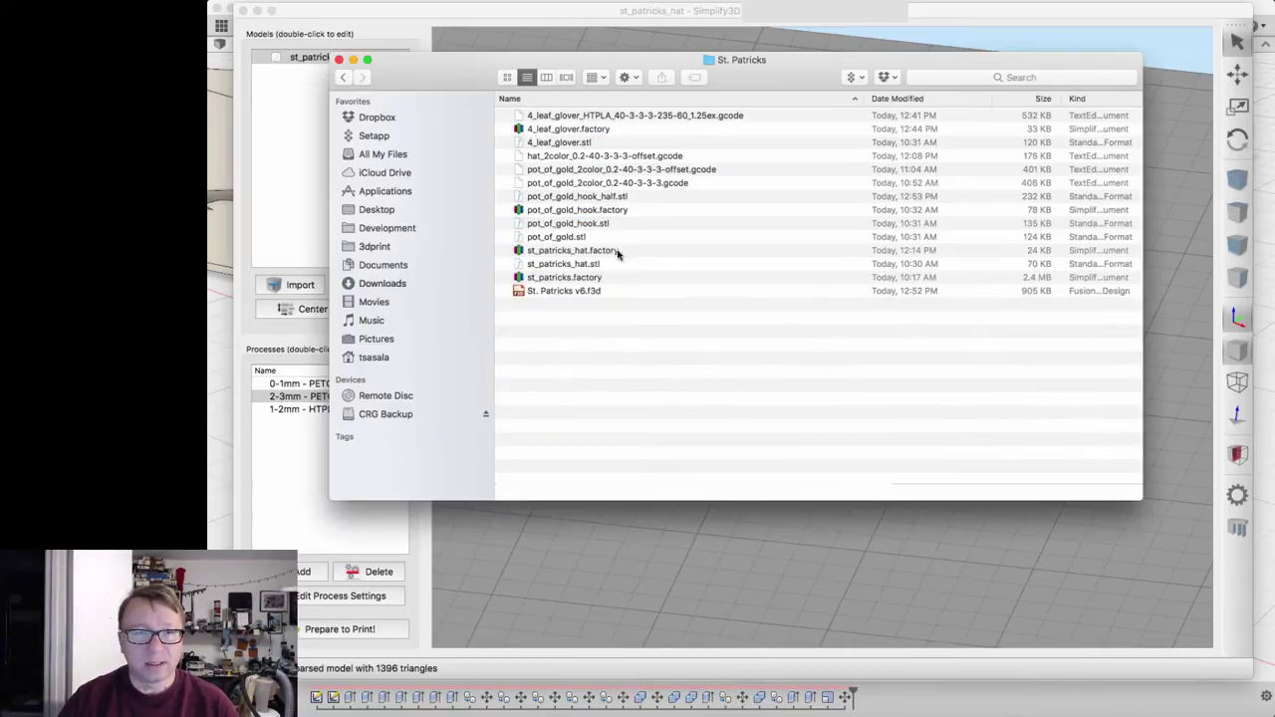
pyautogui.click(593, 157)
pyautogui.doubleClick(593, 158)
# Move and enlarge the gcode window in TextEdit, then scroll through the text
pyautogui.moveTo(677, 12); pyautogui.dragTo(812, 39)
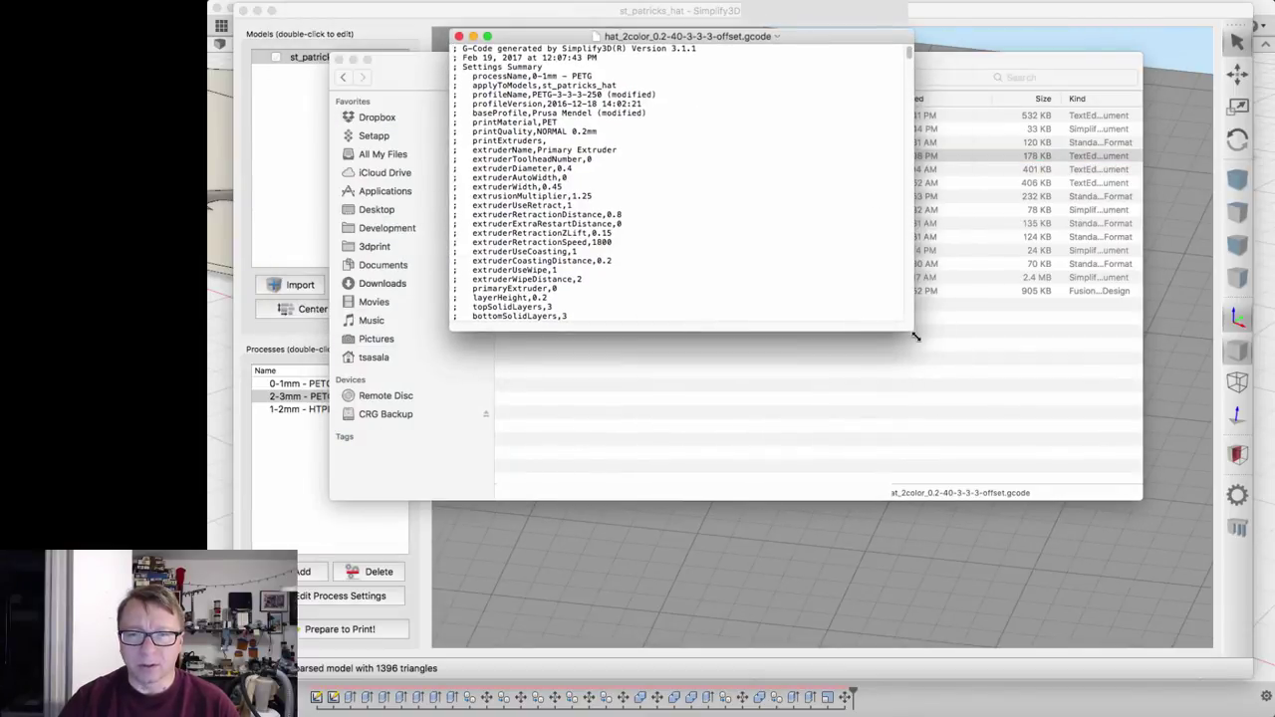
pyautogui.moveTo(912, 330); pyautogui.dragTo(1188, 662)
pyautogui.click(886, 468)
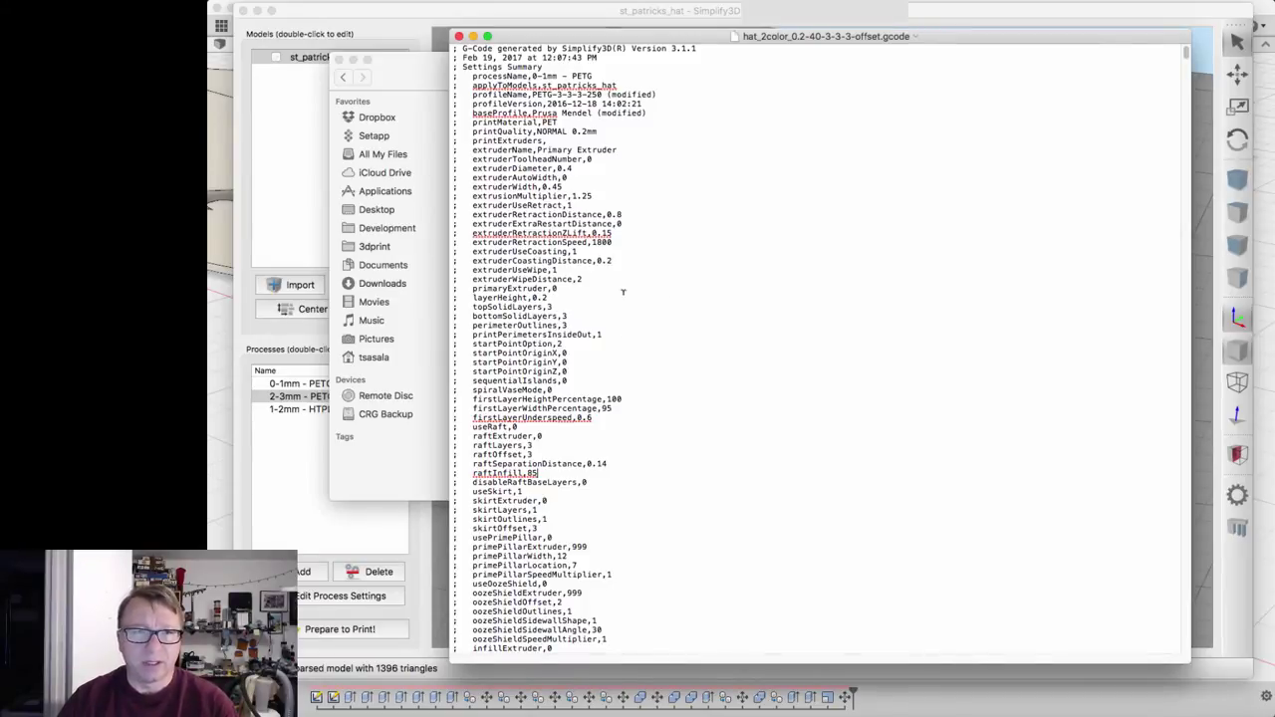
pyautogui.scroll(-15, 638, 332)
pyautogui.scroll(-15, 617, 321)
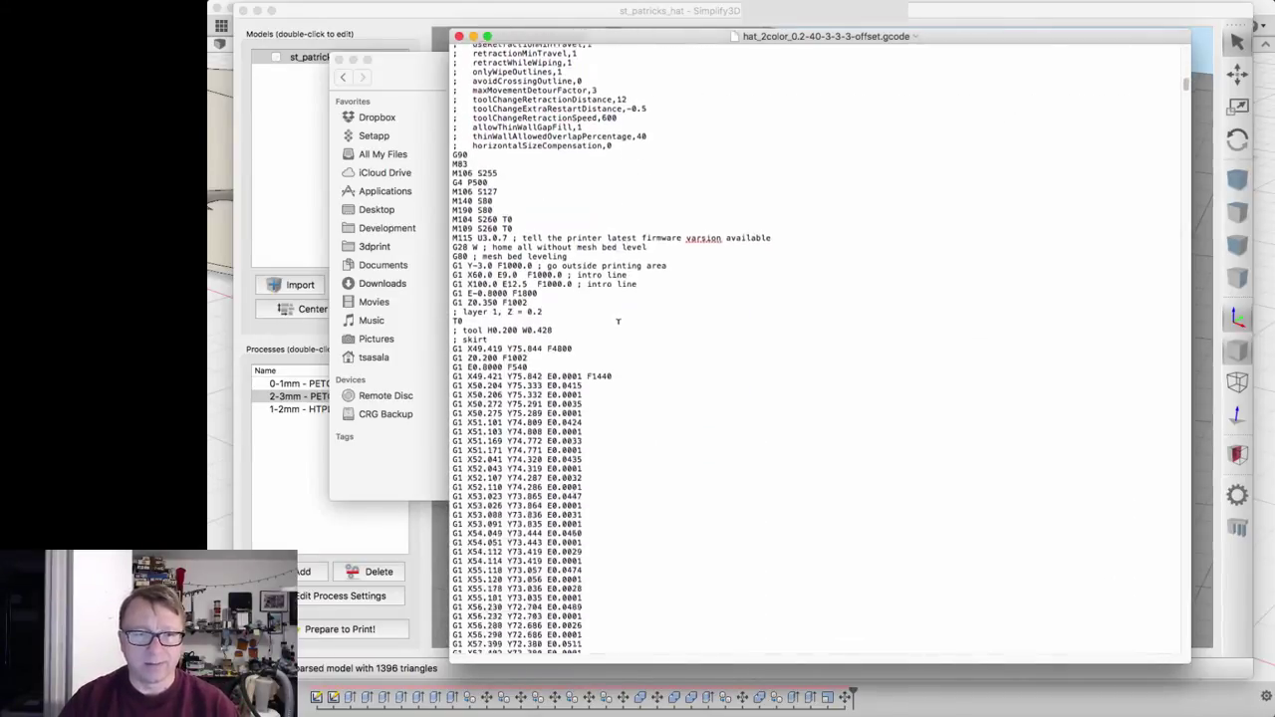
# Search for M104 and step through matches to the start-code line M104 S260 T0
pyautogui.press('super+f')
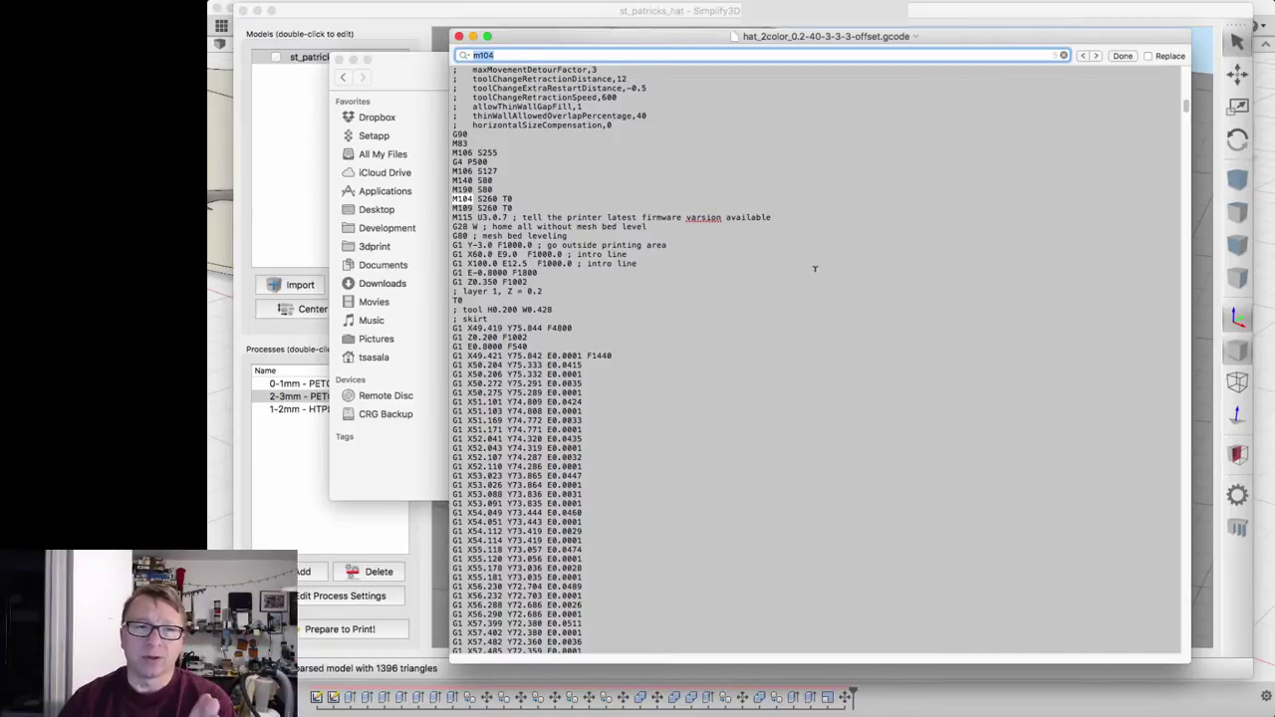
pyautogui.click(1097, 56)
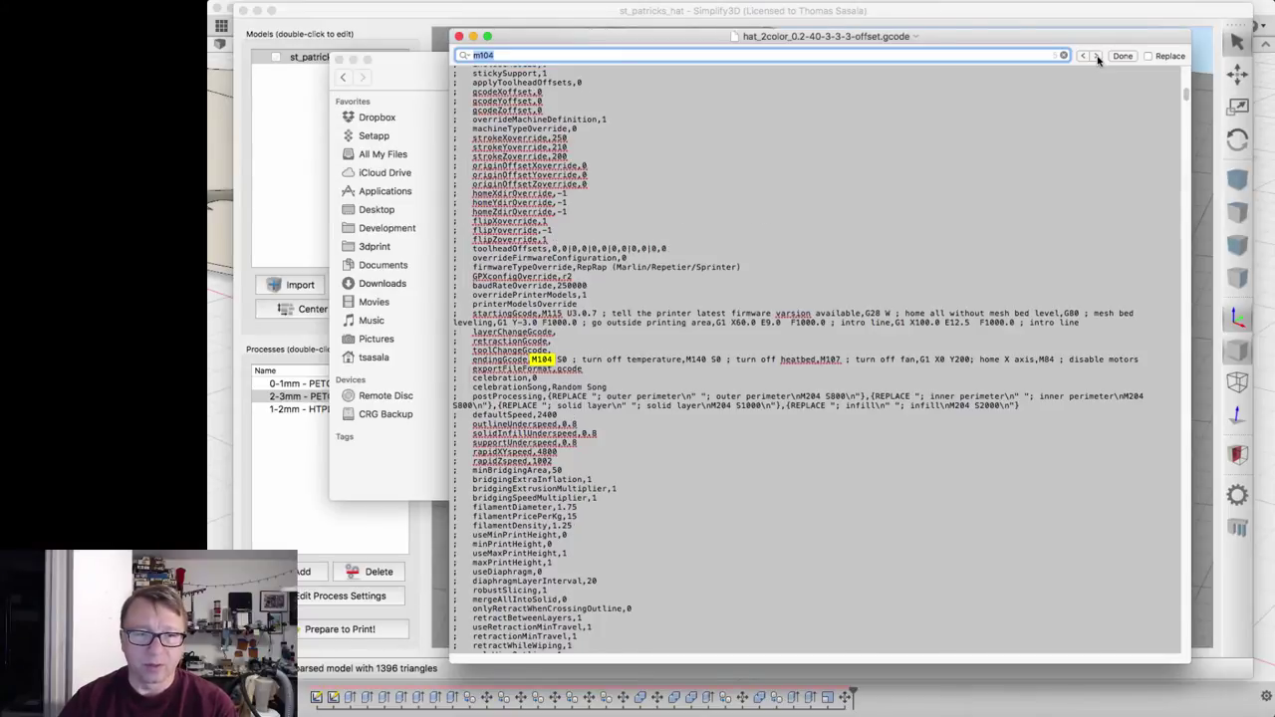
pyautogui.click(1097, 57)
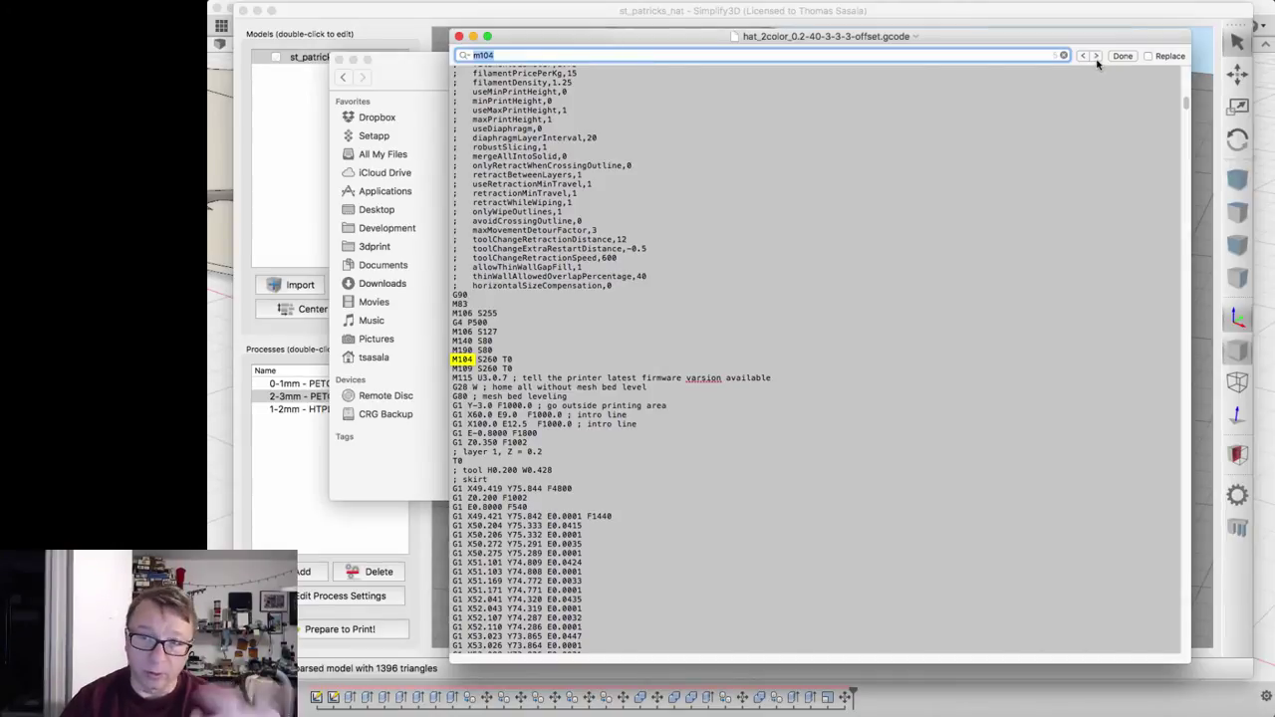
# Advance the M104 search to layer 6 and select the M104 S230 T0 line
pyautogui.click(1096, 57)
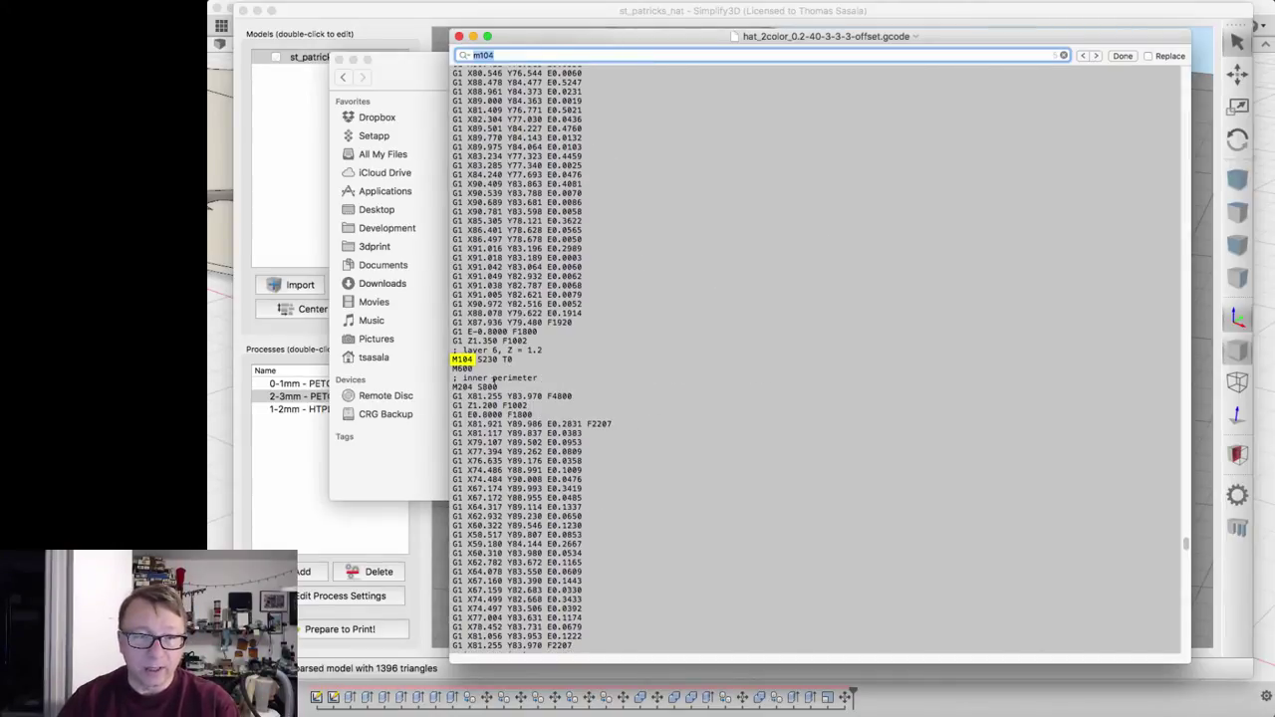
pyautogui.click(506, 370)
pyautogui.moveTo(453, 359); pyautogui.dragTo(515, 360)
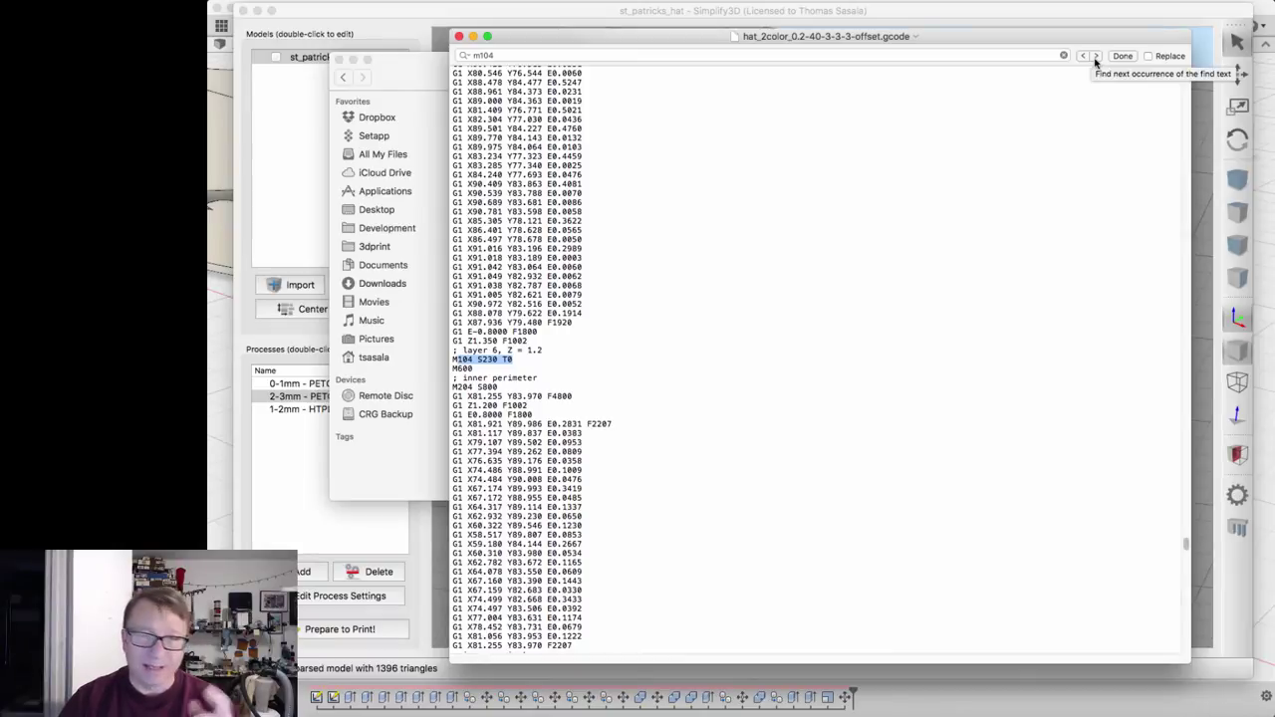
# Inspect layer 11's S240 T0, S255 fan and M600 lines, then advance to M104 S0
pyautogui.click(1095, 56)
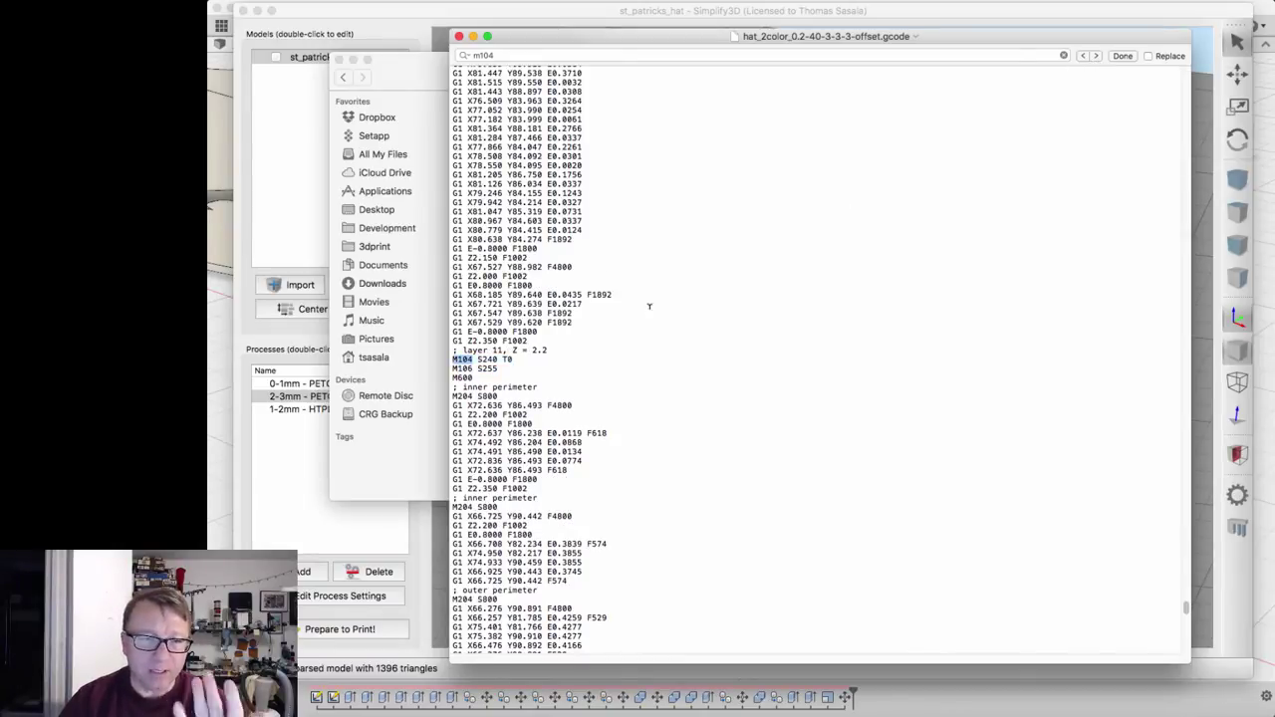
pyautogui.moveTo(478, 360); pyautogui.dragTo(506, 356)
pyautogui.doubleClick(488, 368)
pyautogui.tripleClick(478, 378)
pyautogui.click(496, 377)
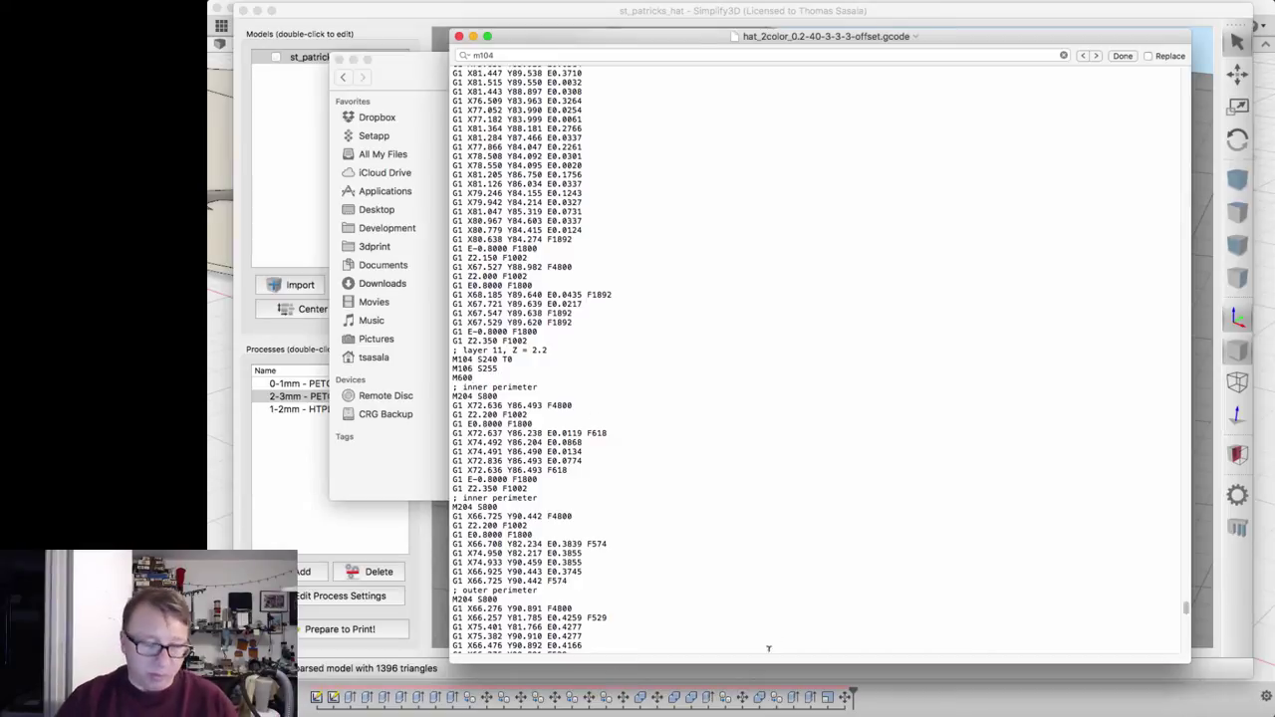
pyautogui.click(1098, 56)
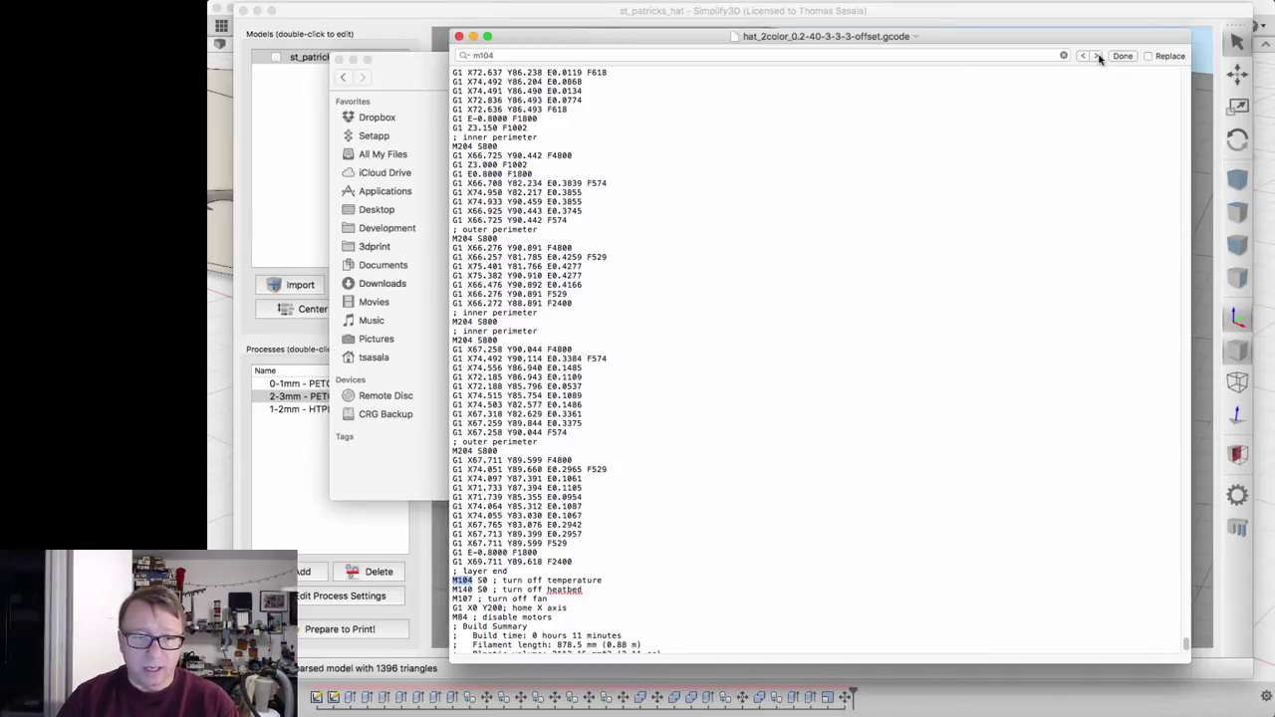
# Step through M104 matches from endingGcode and start code S260 to layers 6 and 11
pyautogui.click(1097, 57)
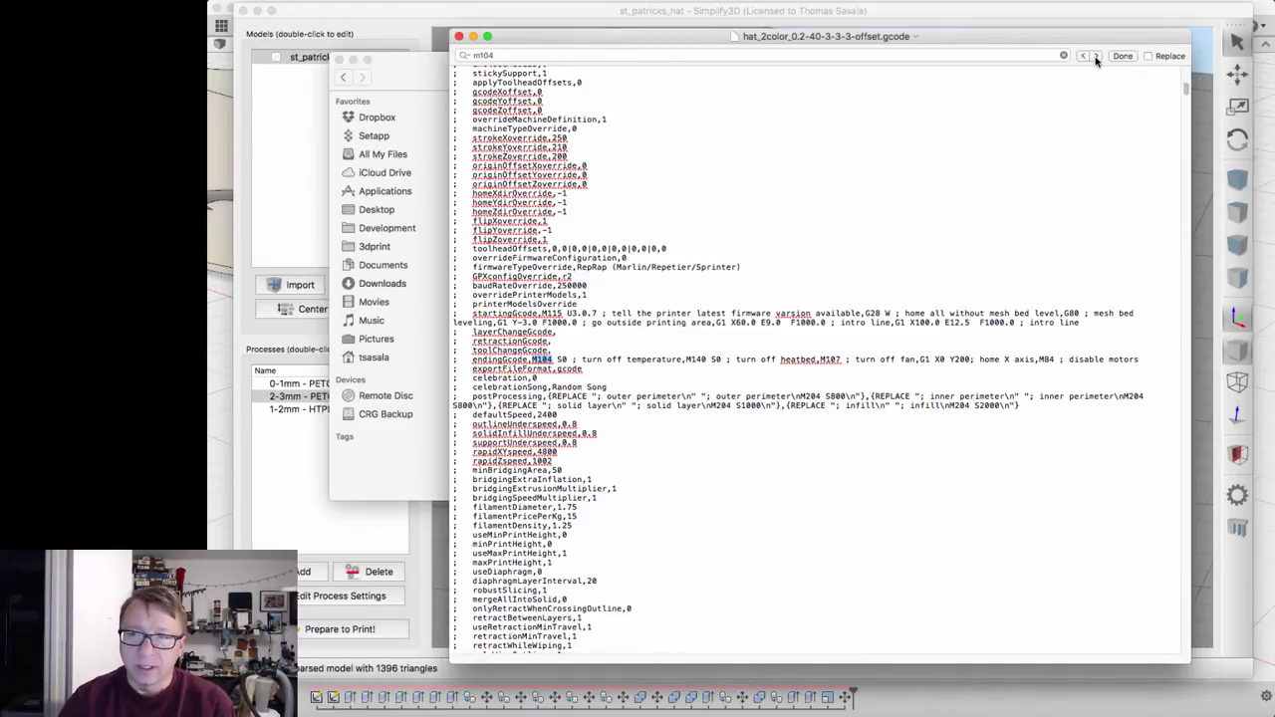
pyautogui.click(1096, 57)
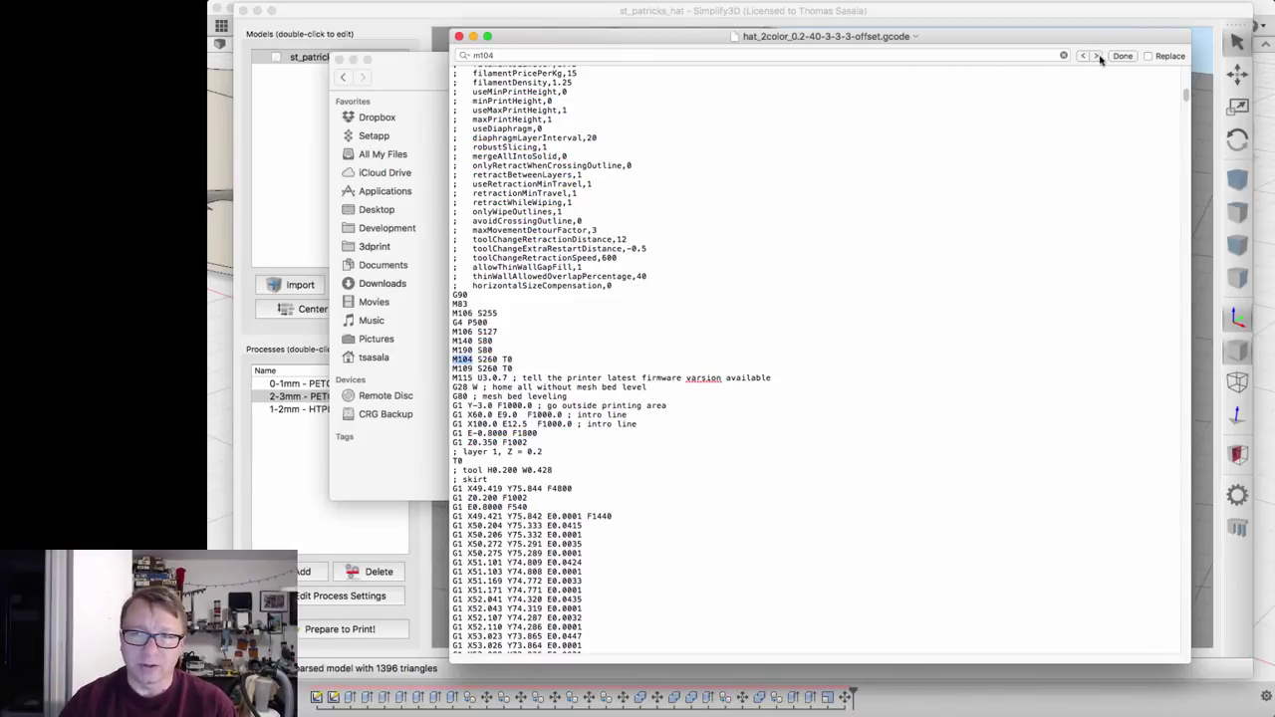
pyautogui.click(1096, 56)
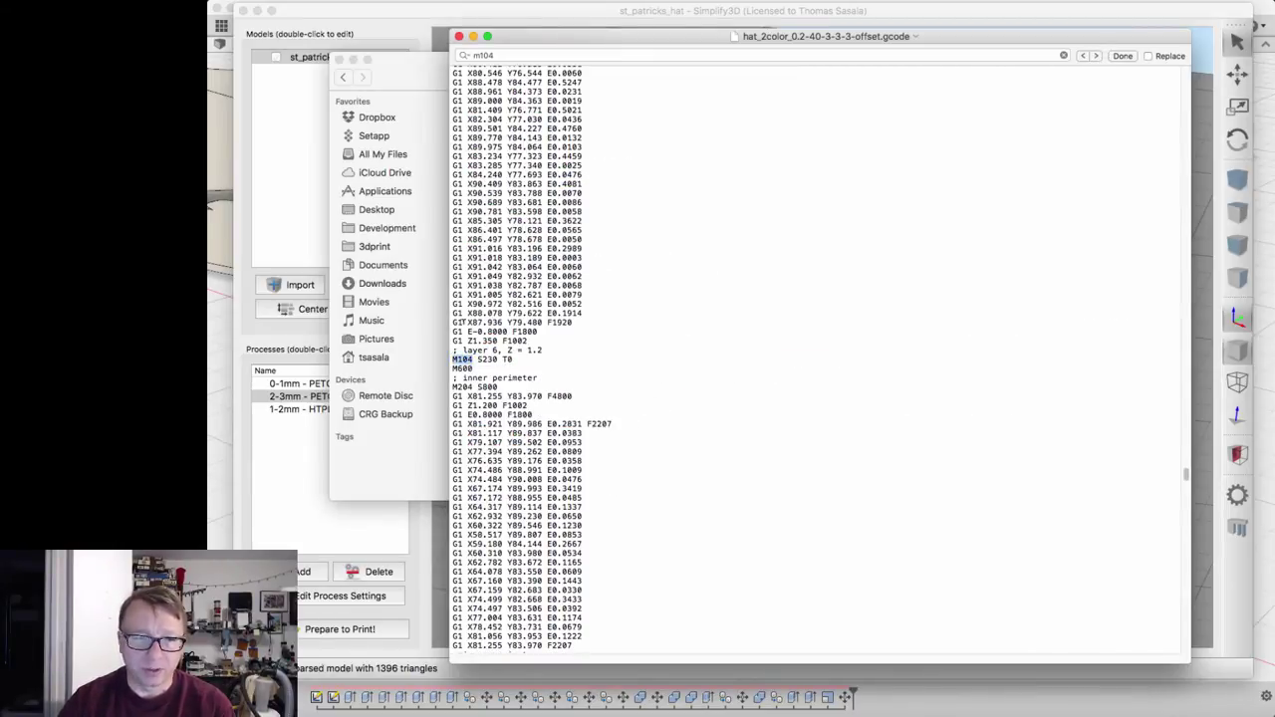
pyautogui.moveTo(464, 349); pyautogui.dragTo(555, 345)
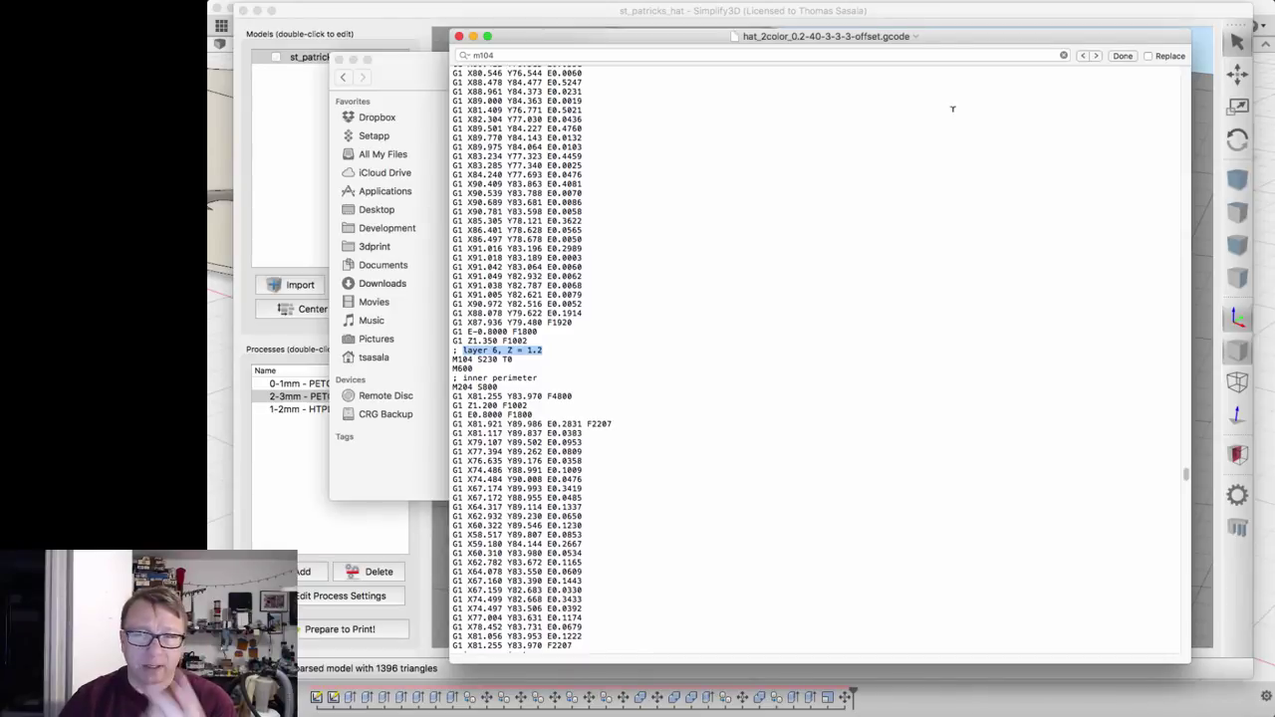
pyautogui.click(1097, 58)
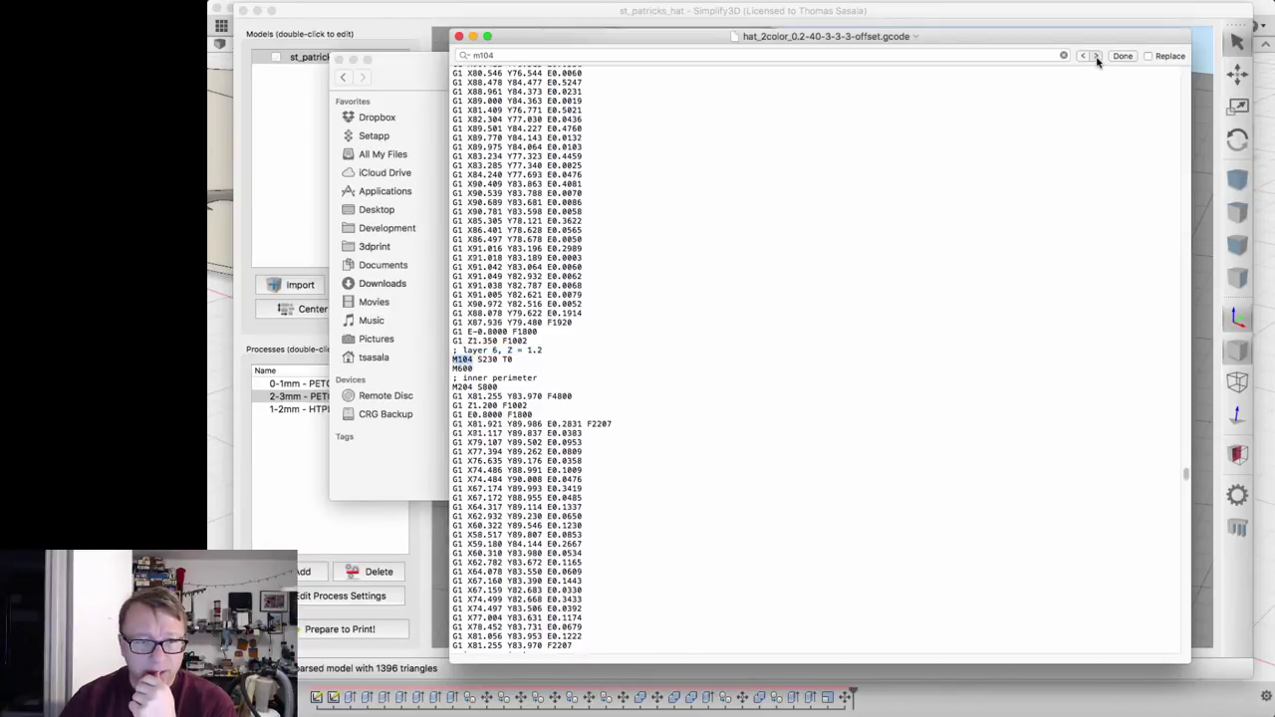
pyautogui.click(1097, 57)
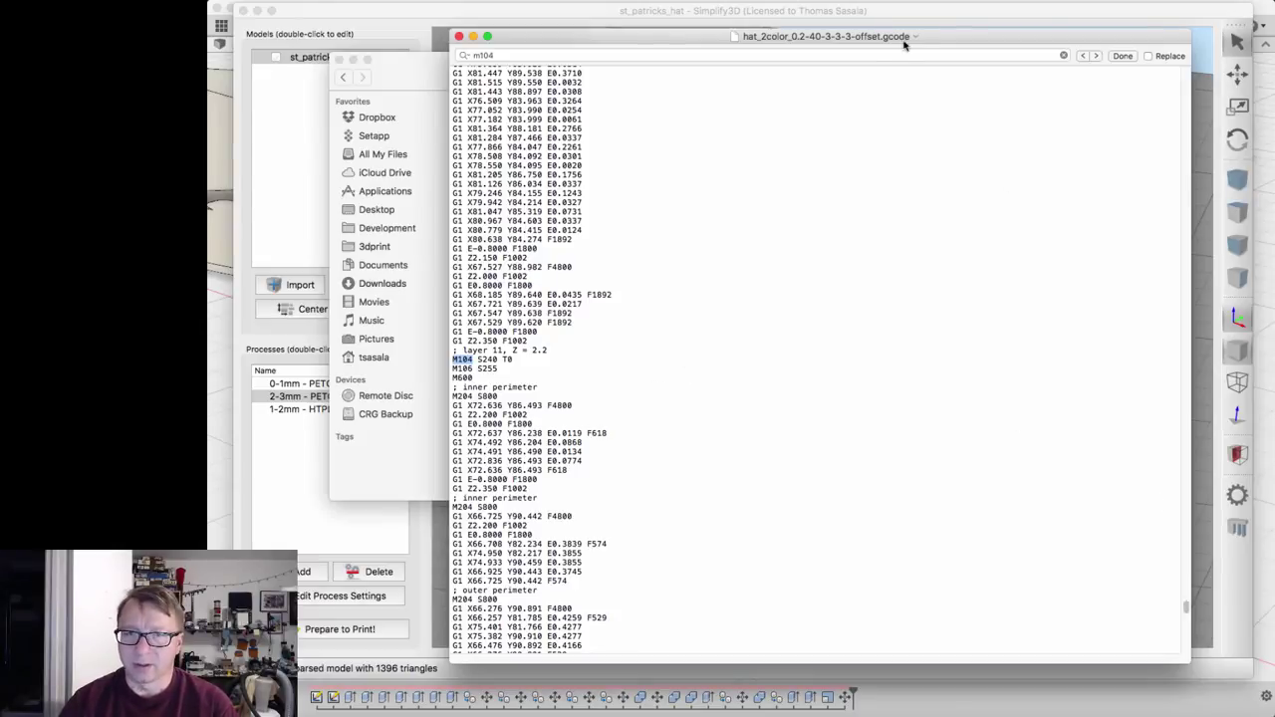
# Select both G1 Z2.200 moves and the whole block of lines between them
pyautogui.moveTo(917, 37); pyautogui.dragTo(861, 28)
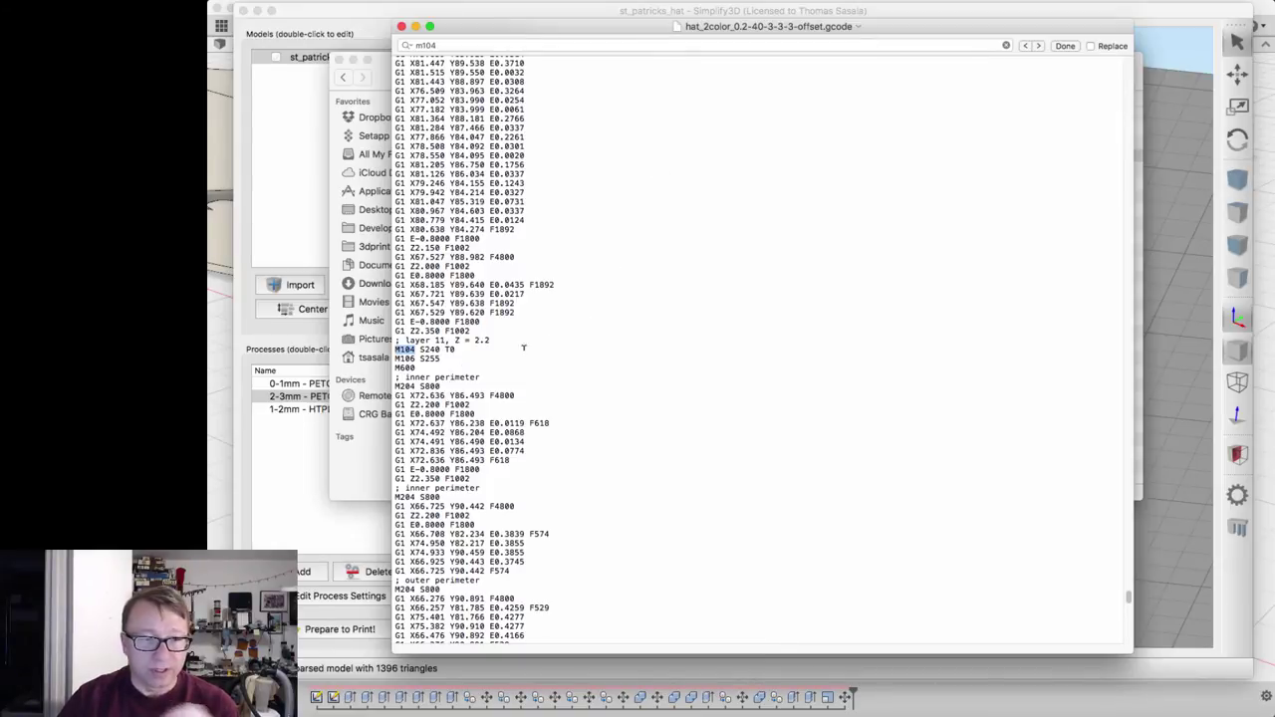
pyautogui.moveTo(398, 404); pyautogui.dragTo(440, 404)
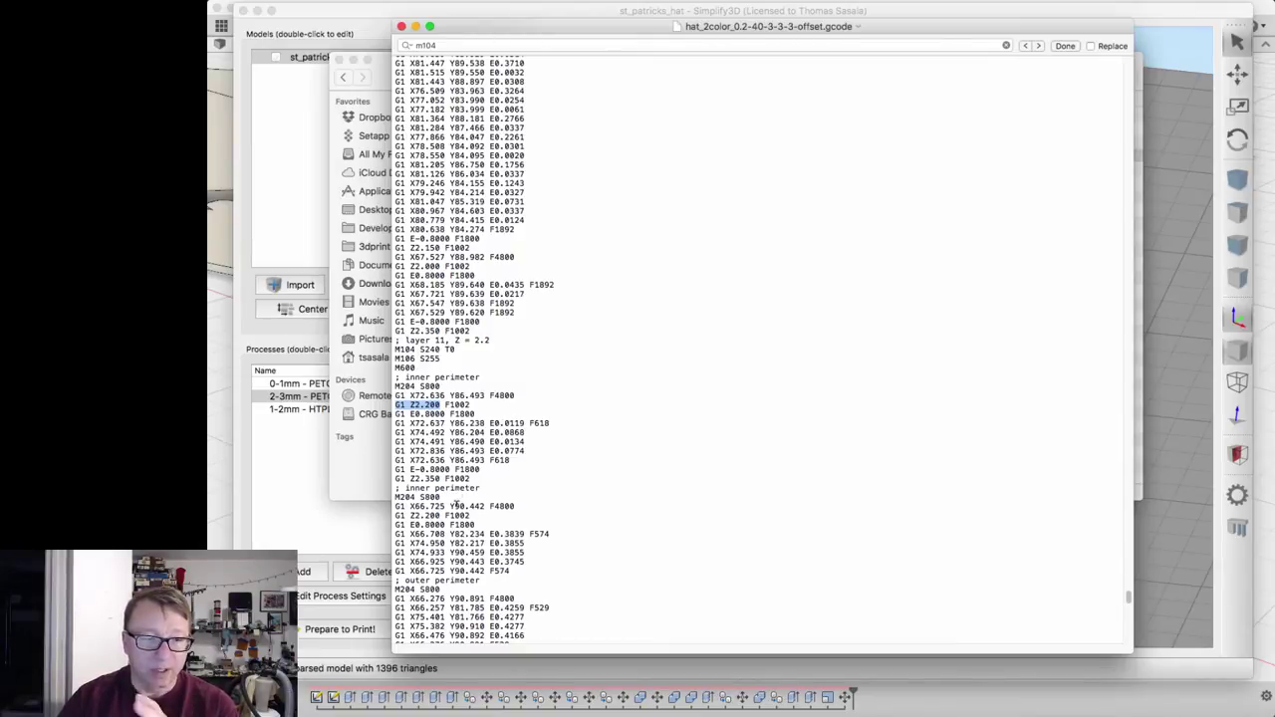
pyautogui.moveTo(395, 515); pyautogui.dragTo(440, 516)
pyautogui.scroll(-5, 438, 553)
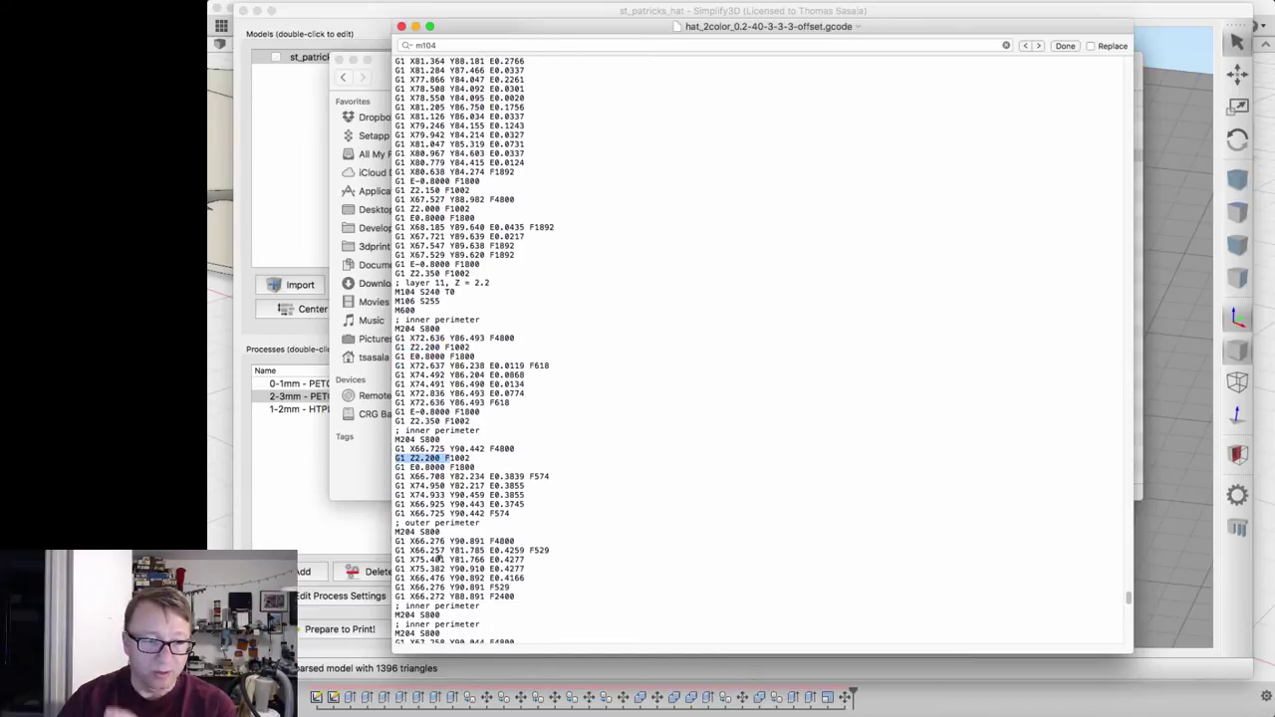
pyautogui.scroll(-1, 442, 554)
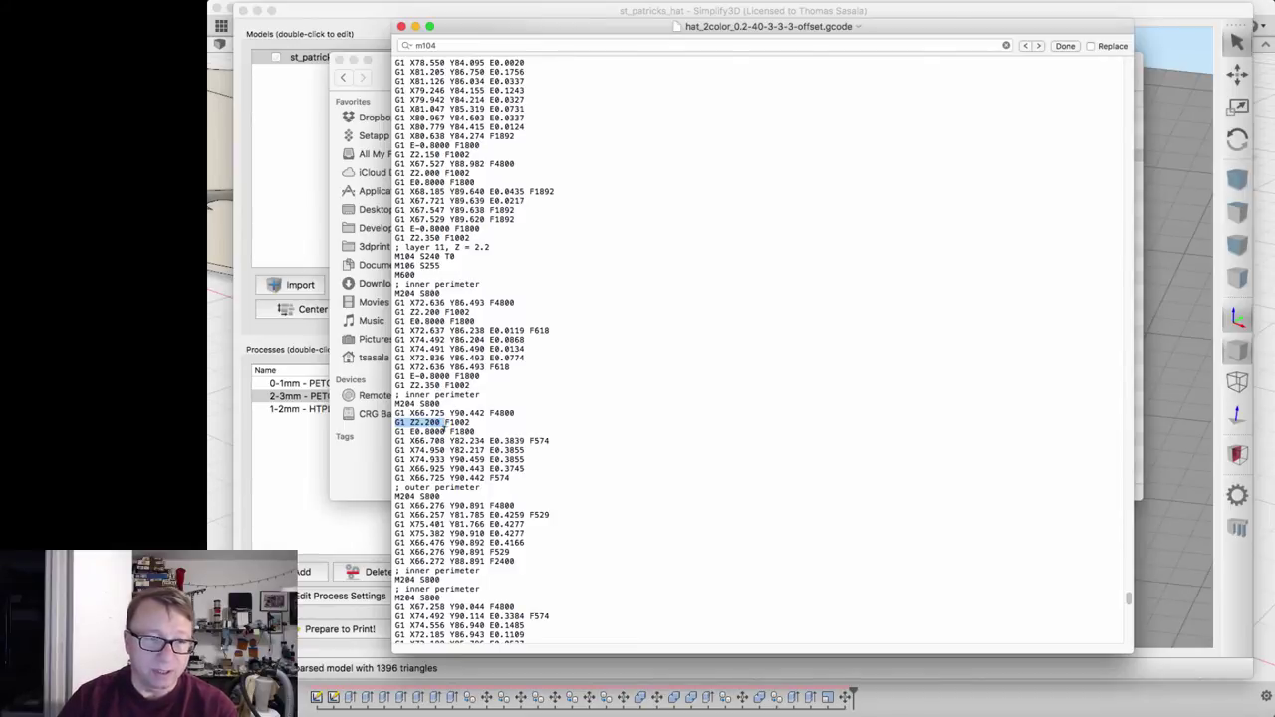
pyautogui.scroll(-3, 442, 416)
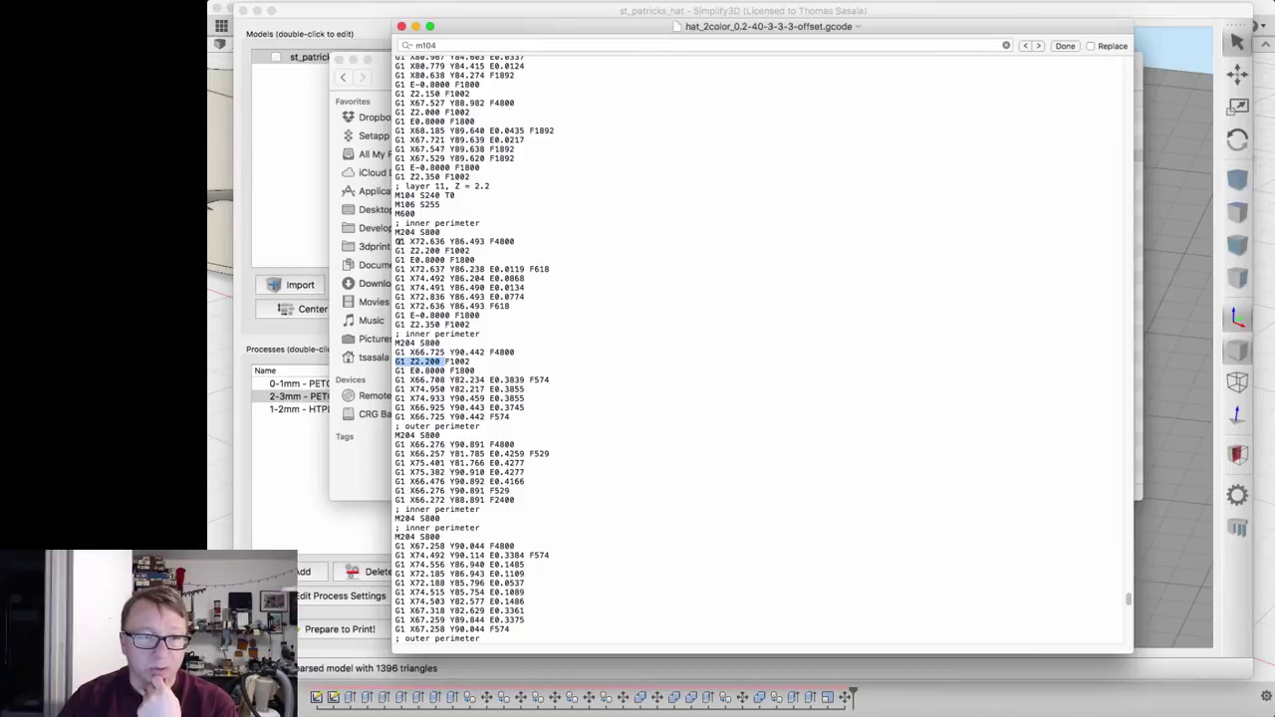
pyautogui.moveTo(397, 249); pyautogui.dragTo(375, 364)
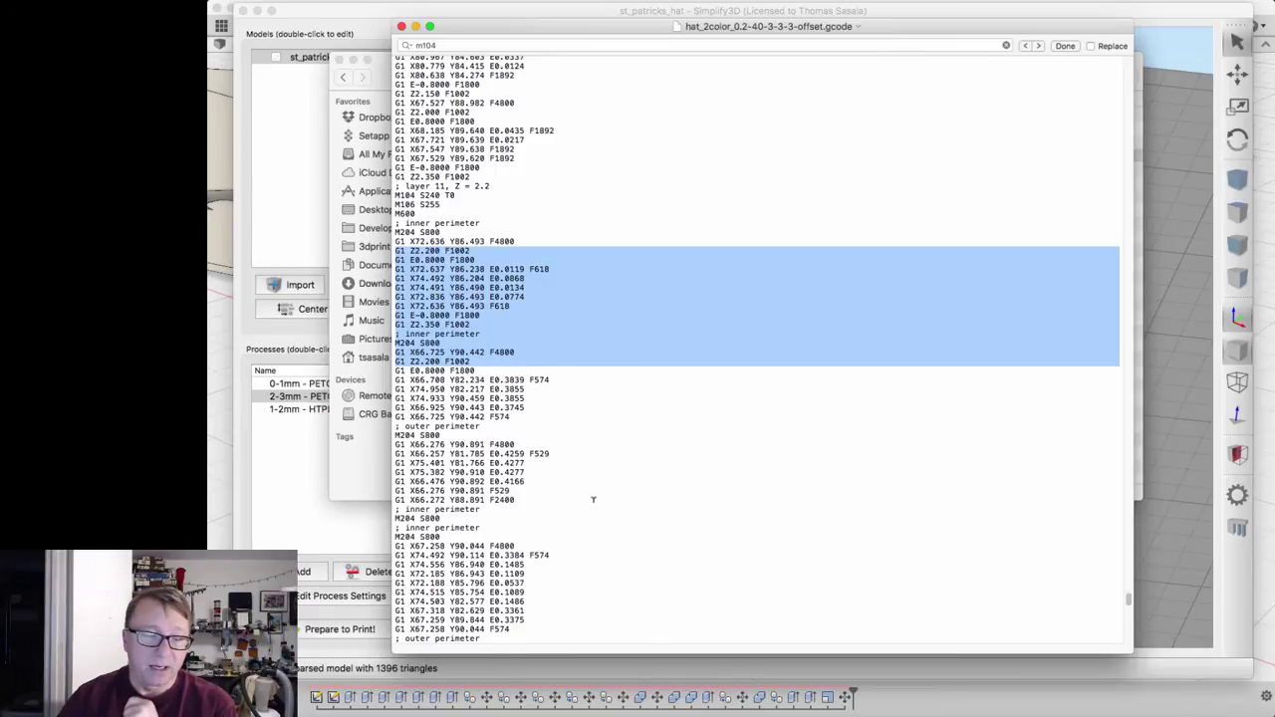
pyautogui.scroll(-2, 594, 500)
pyautogui.scroll(-1, 593, 499)
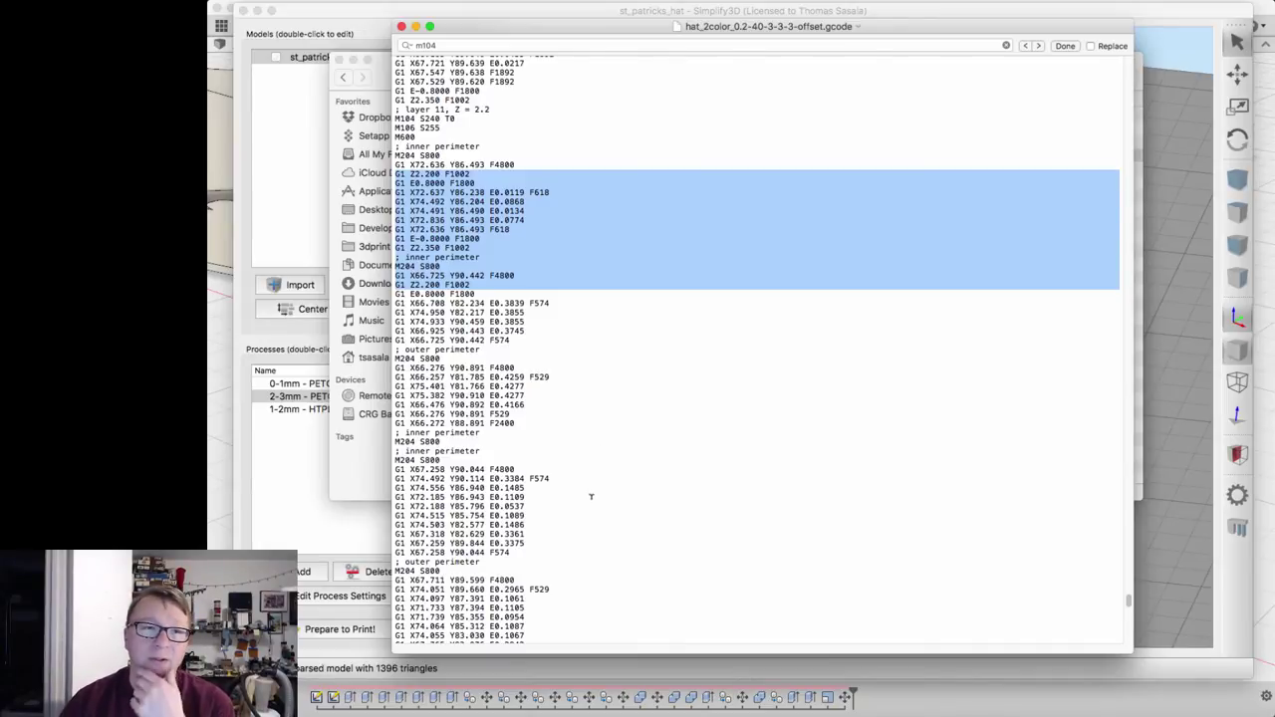
# Close the gcode file in TextEdit and bring Simplify3D to the front
pyautogui.click(402, 27)
pyautogui.click(549, 18)
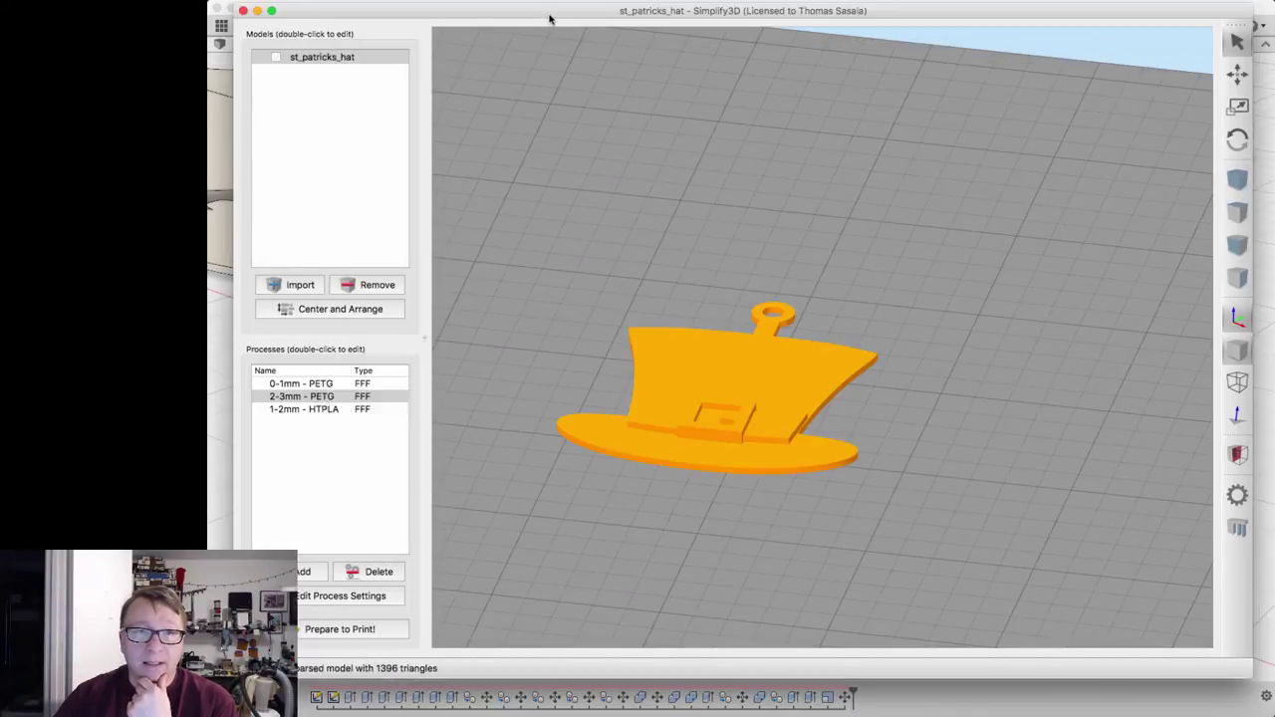